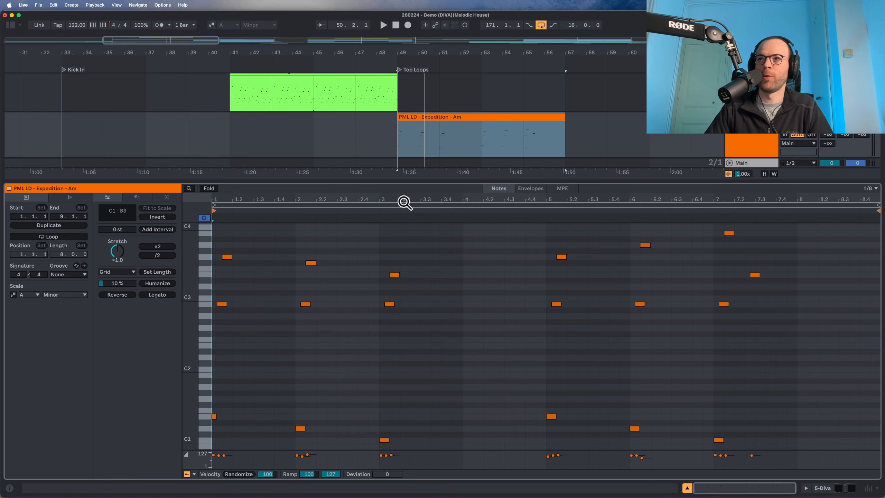
# - Play the Expedition clip on the 5 Diva track and compare its sound with ShaperBox 3 bypassed and enabled
pyautogui.press('space')
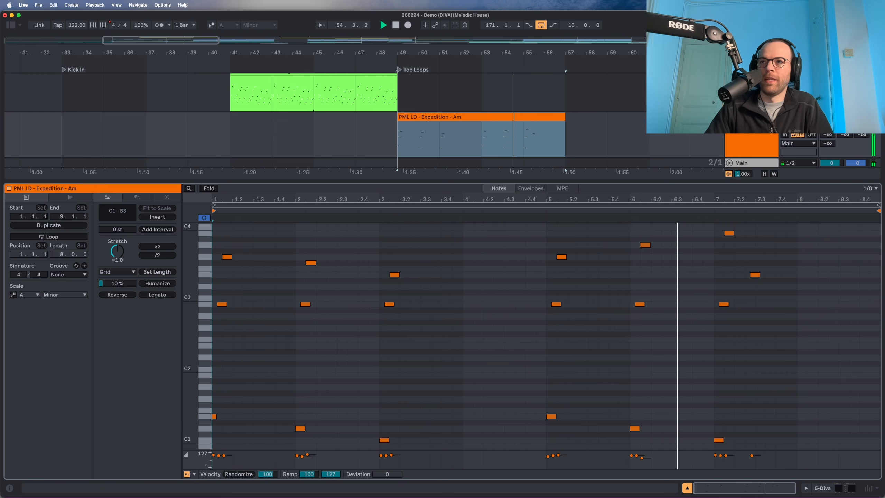
pyautogui.click(767, 137)
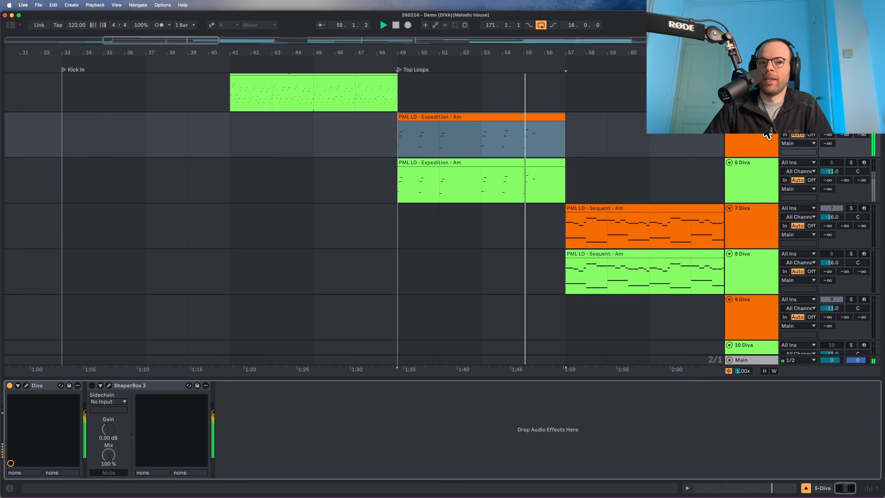
pyautogui.press('space')
pyautogui.click(93, 386)
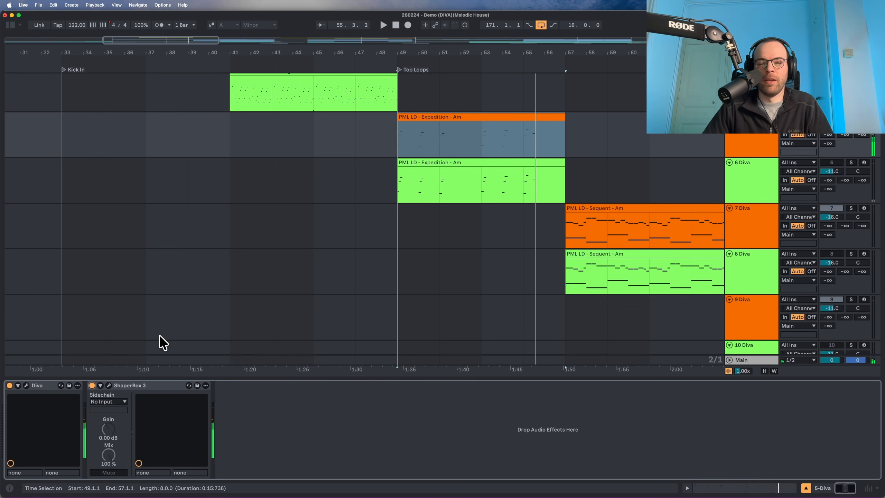
pyautogui.press('space')
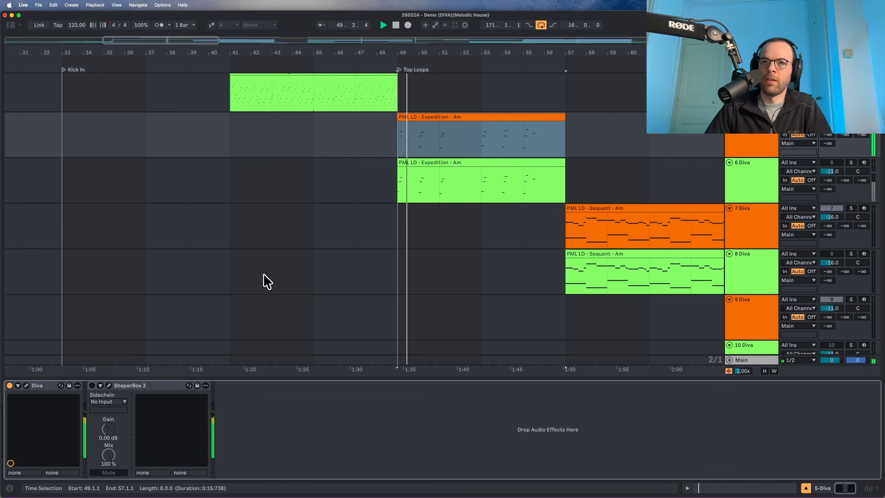
# - Examine the MIDI notes of the orange Expedition clip during playback and return to the track's devices
pyautogui.scroll(-3, 264, 274)
pyautogui.scroll(3, 393, 180)
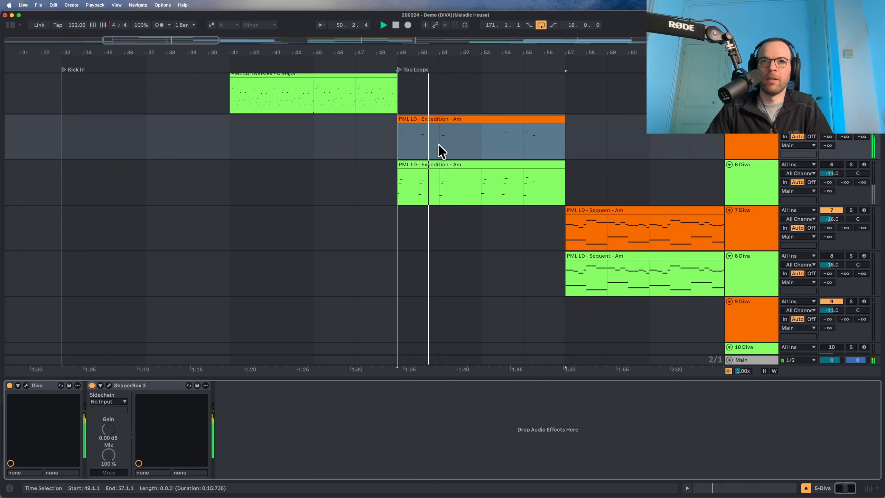
pyautogui.doubleClick(437, 121)
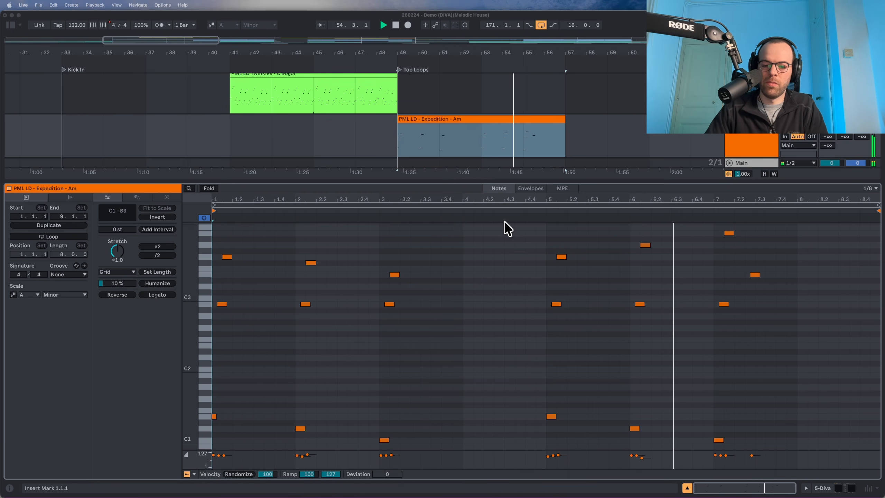
pyautogui.click(741, 137)
pyautogui.click(506, 121)
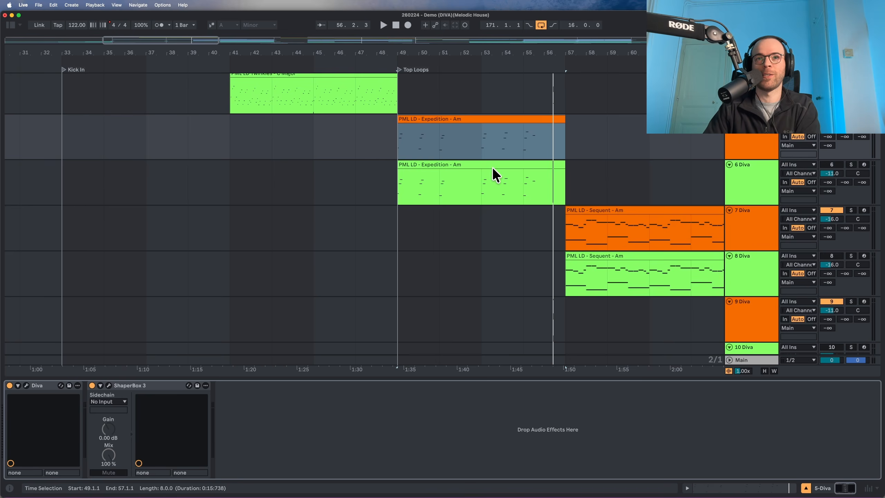
# - Open the Diva synth on the 6 Diva track, solo that track and play its Expedition clip
pyautogui.click(487, 167)
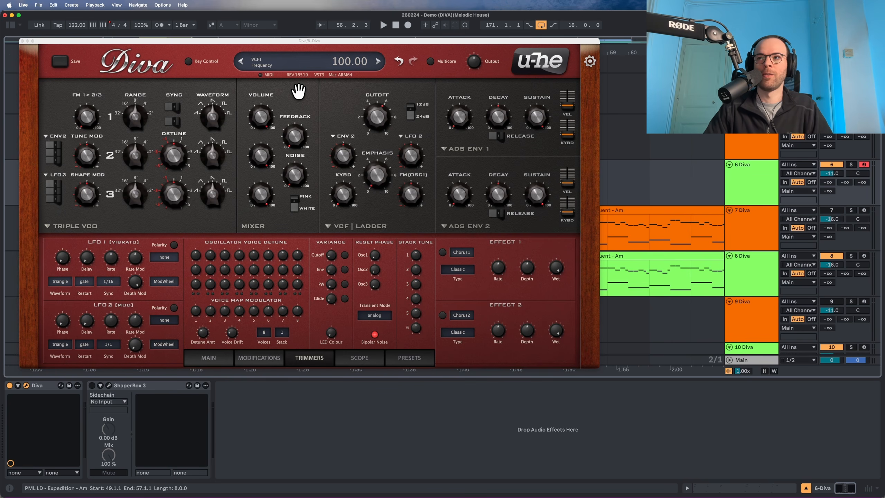
pyautogui.press('s')
pyautogui.press('space')
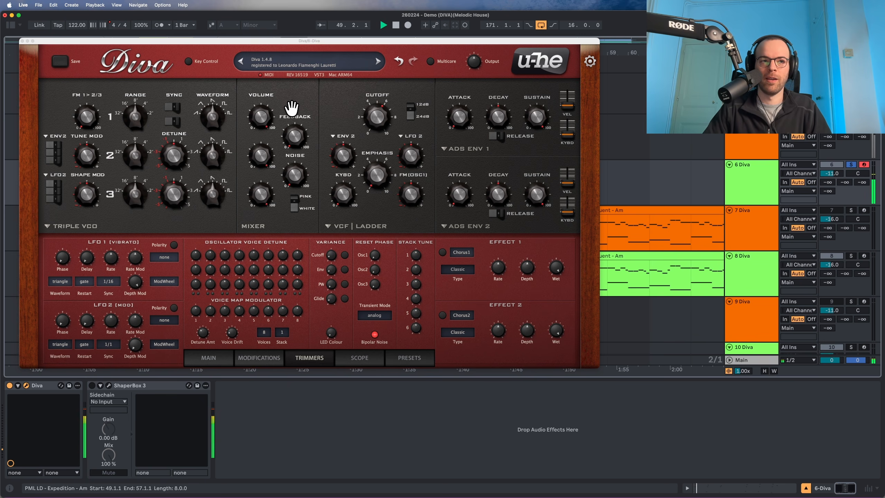
# - Set Diva's transpose to 0 and its voice mode to mono
pyautogui.click(223, 359)
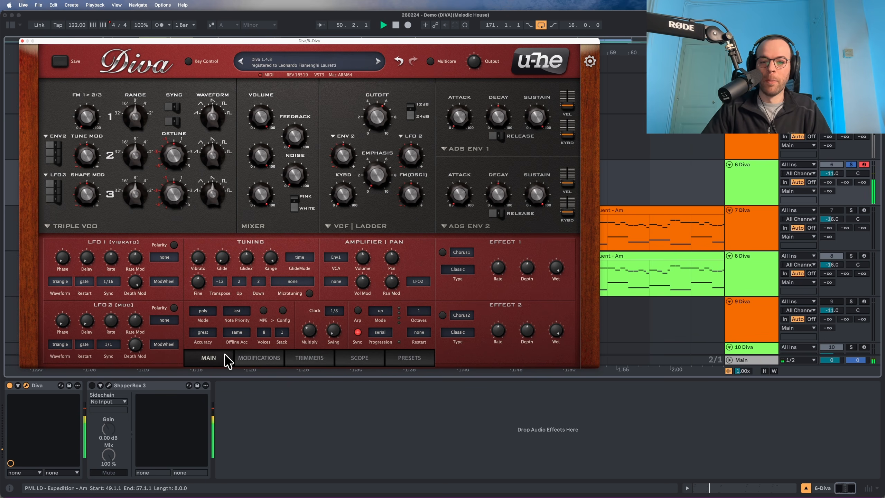
pyautogui.click(219, 282)
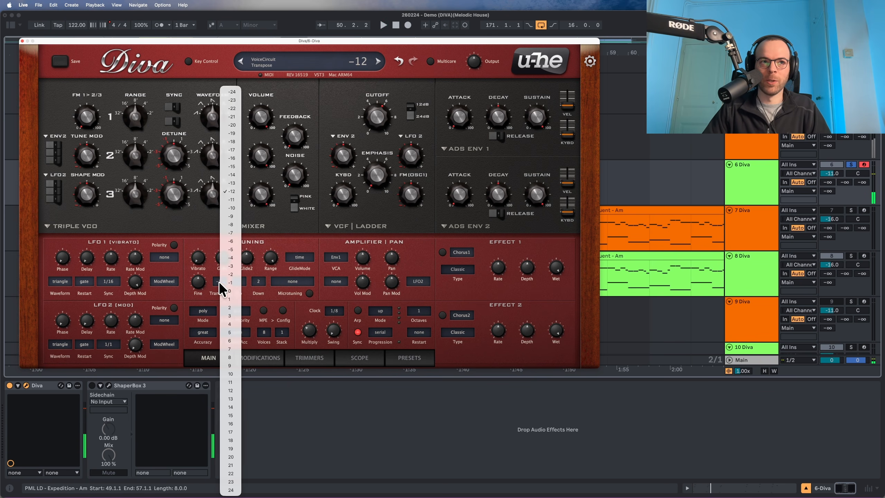
pyautogui.click(234, 294)
pyautogui.click(204, 310)
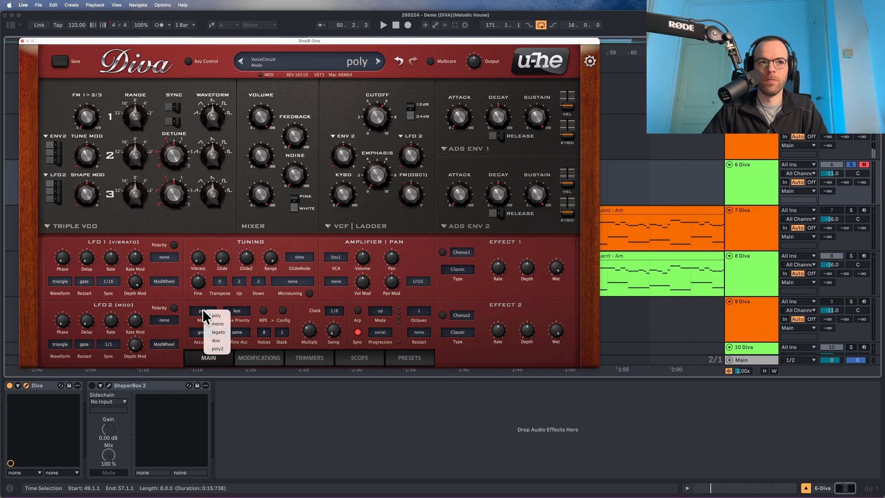
pyautogui.click(222, 325)
pyautogui.press('space')
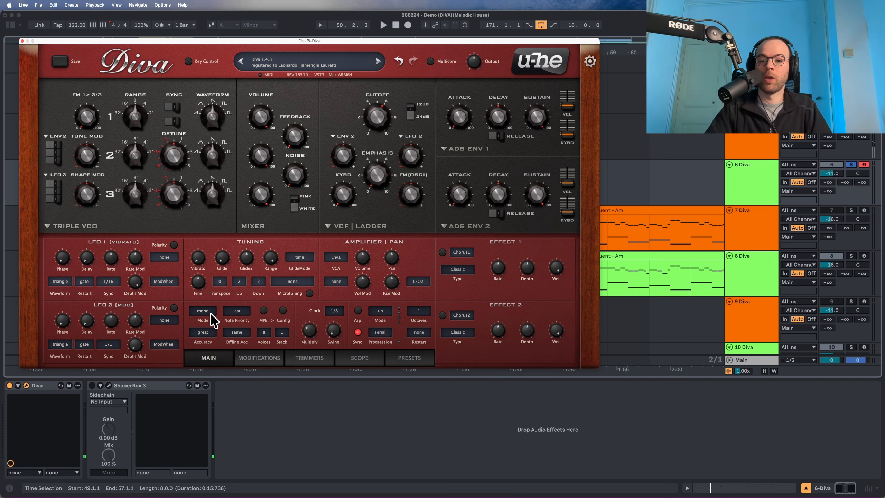
# - Switch the oscillator model to Dual VCO Eco and detune oscillator 2 to 0.34, checking the sound in playback
pyautogui.click(54, 226)
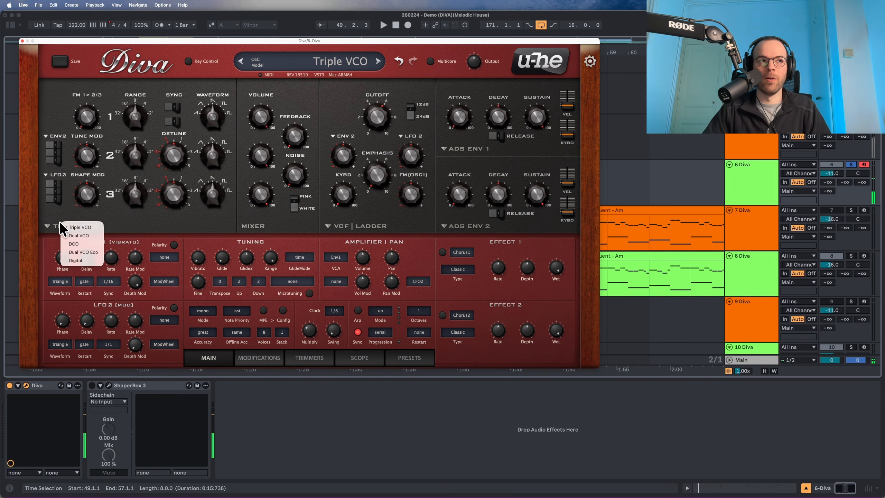
pyautogui.click(81, 253)
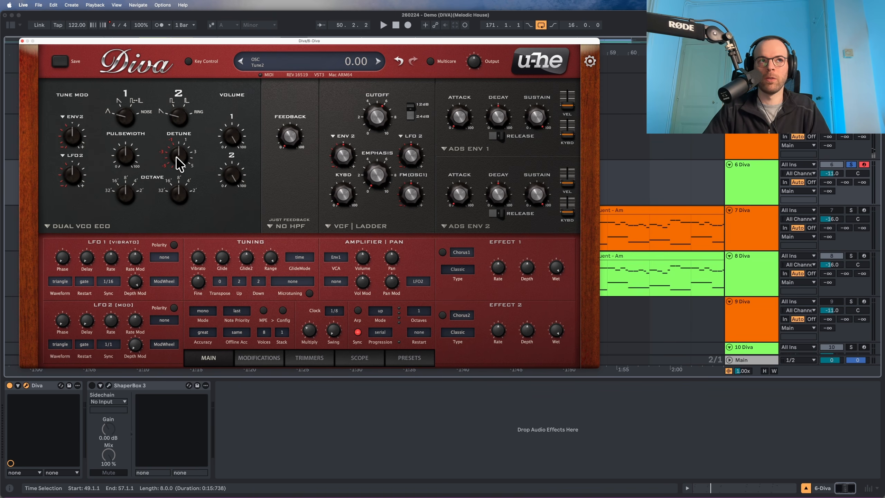
pyautogui.moveTo(176, 158); pyautogui.dragTo(180, 152)
pyautogui.press('space')
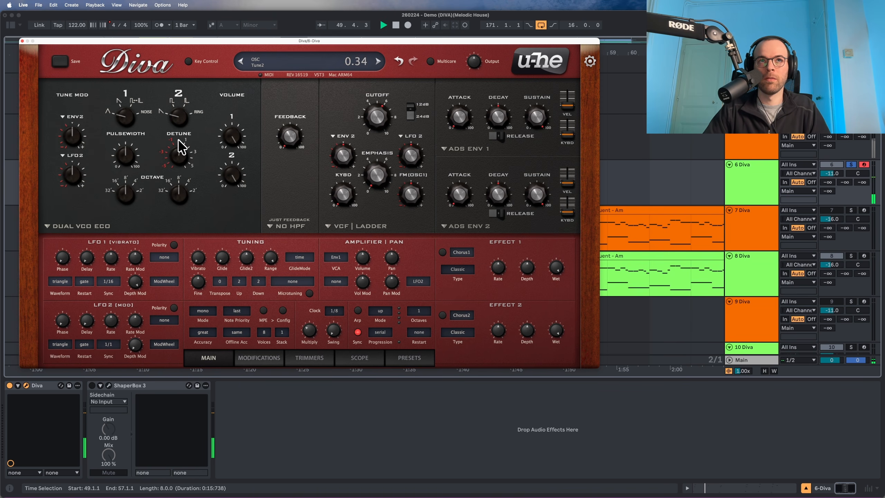
pyautogui.press('space')
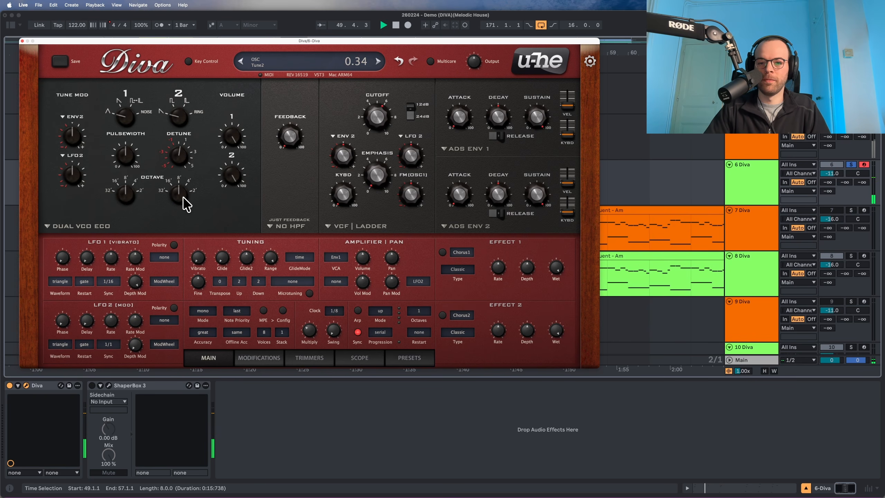
# - Lower the volume of oscillator 2 while the clip plays
pyautogui.press('space')
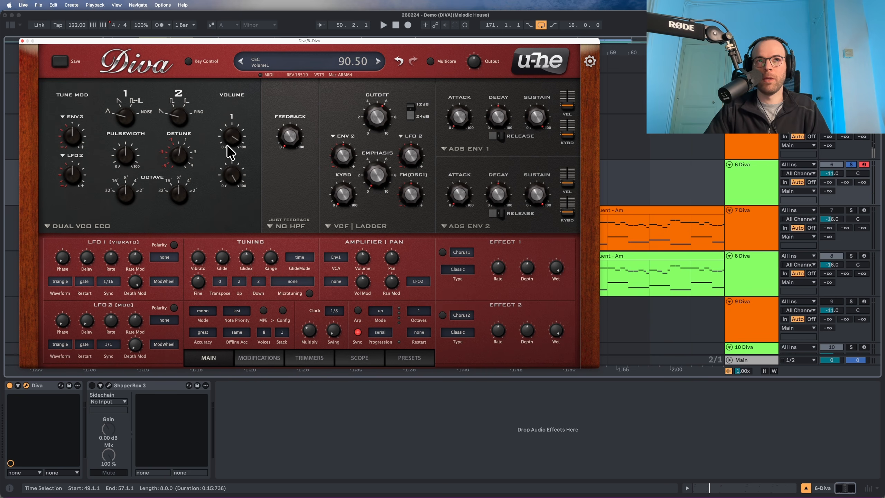
pyautogui.press('space')
pyautogui.moveTo(227, 174); pyautogui.dragTo(225, 260)
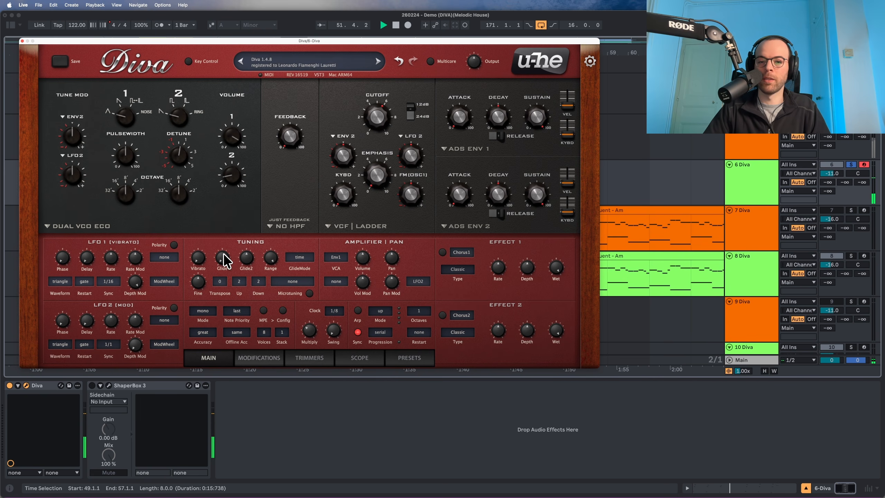
# - Set oscillator 2's tune modulation depth to 1.20 and listen to the result
pyautogui.press('space')
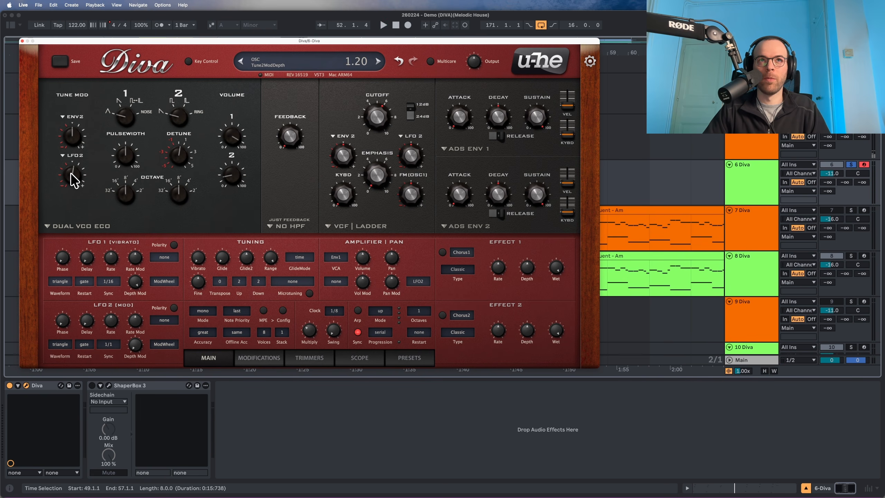
pyautogui.press('space')
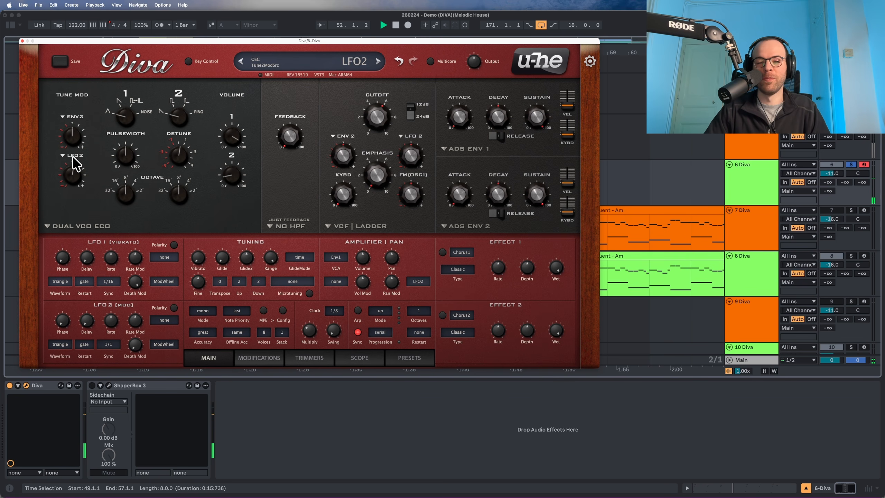
pyautogui.press('space')
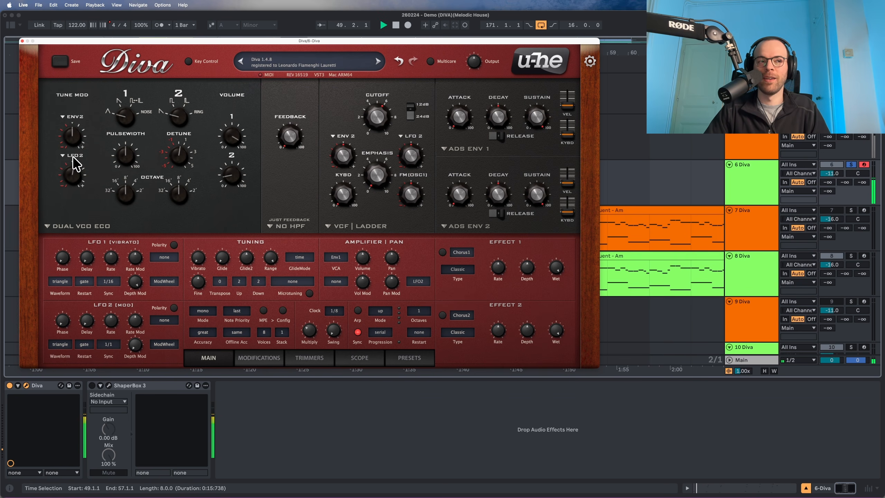
# - Try Env2 and Random as the source of oscillator 2's tune modulation
pyautogui.click(74, 156)
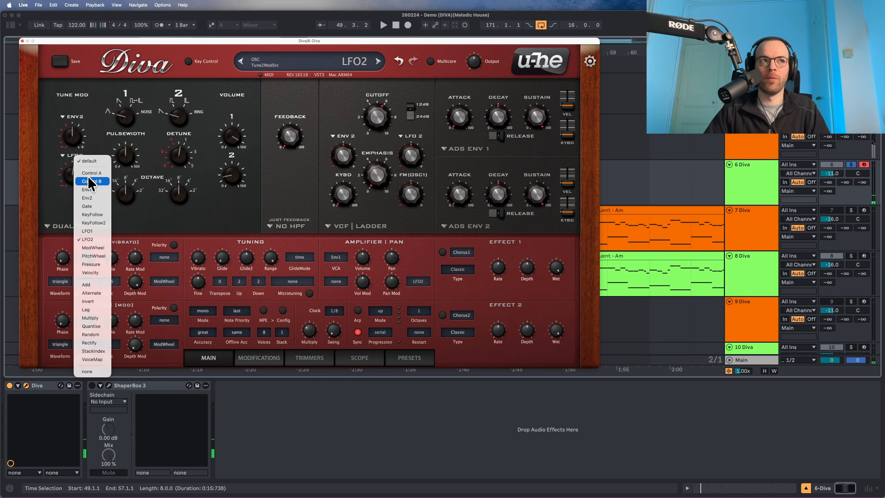
pyautogui.click(93, 198)
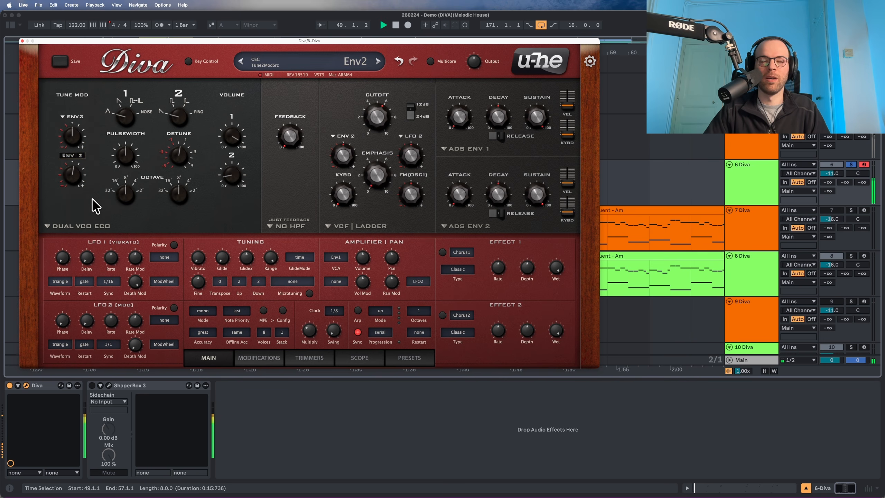
pyautogui.click(72, 155)
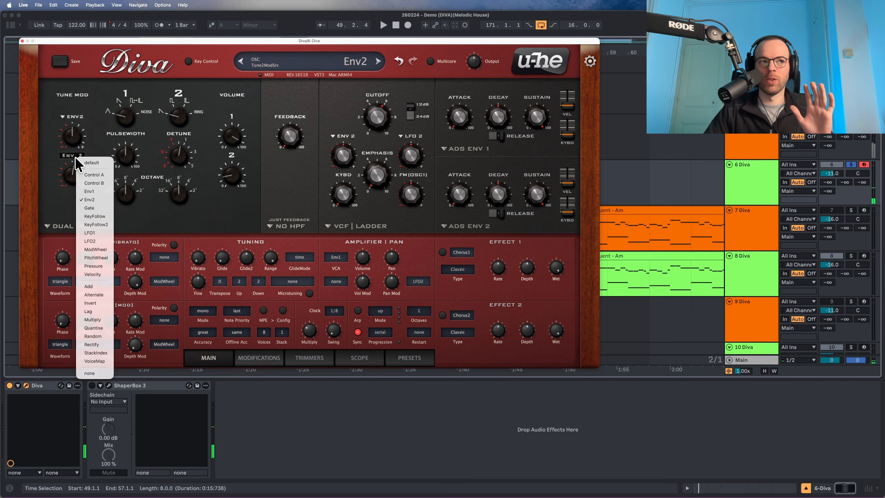
pyautogui.click(101, 337)
pyautogui.press('space')
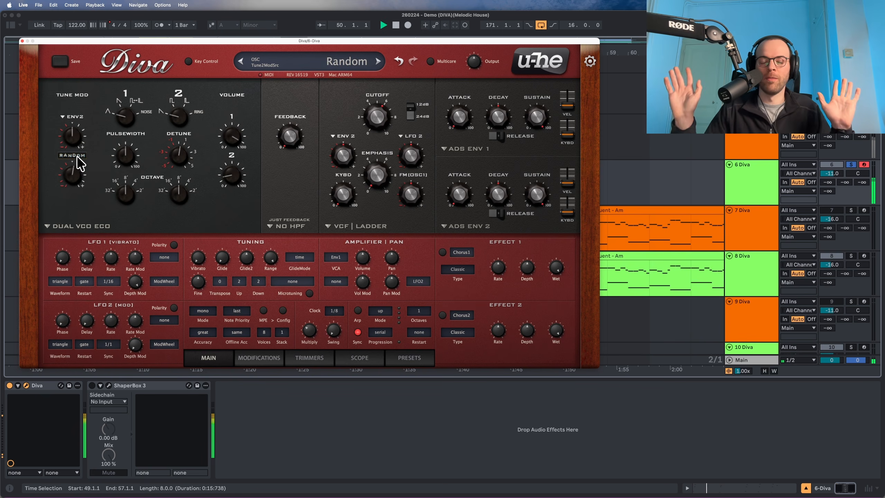
# - Set oscillator 2's tune modulation source to Multiply and define the Multiply modifier as LFO1 times LFO2
pyautogui.click(80, 163)
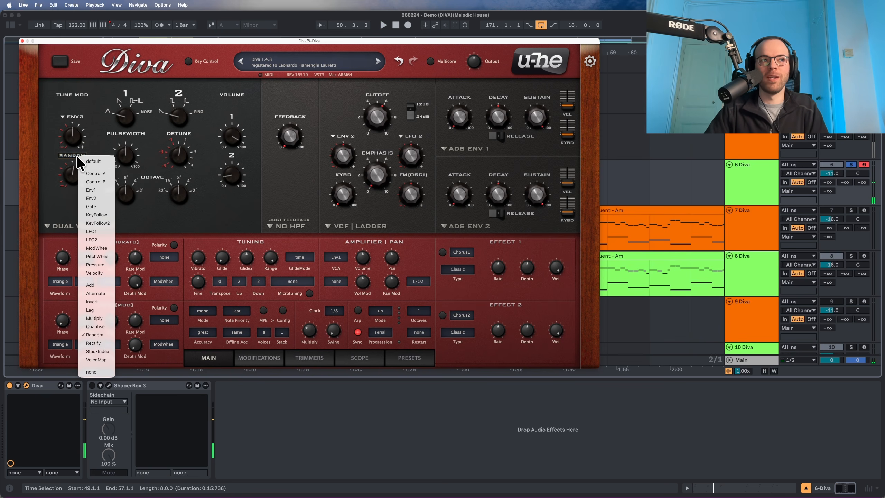
pyautogui.click(93, 318)
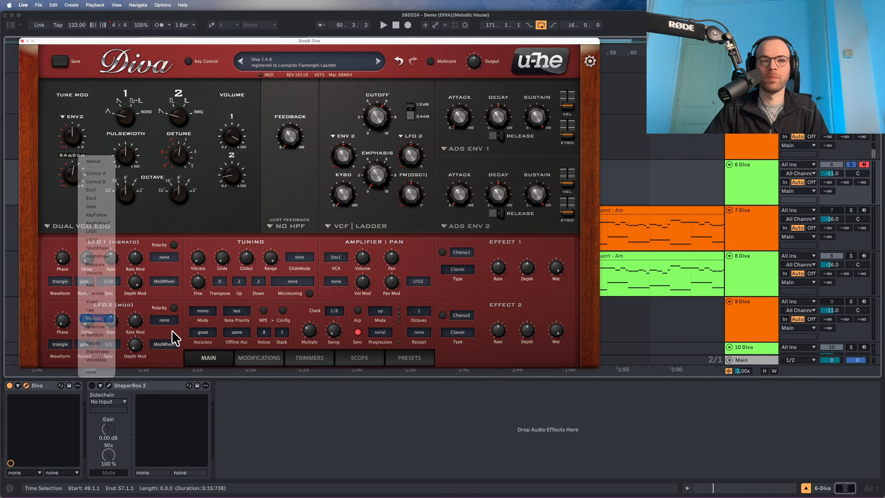
pyautogui.click(264, 362)
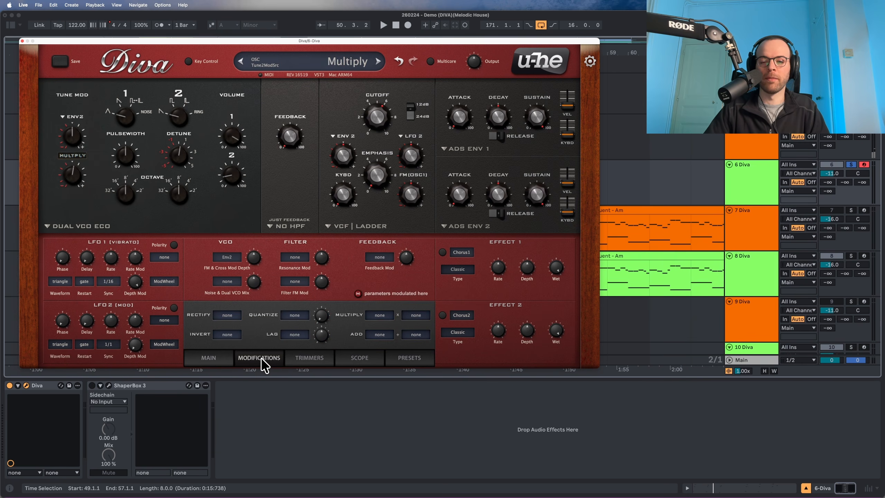
pyautogui.click(378, 316)
pyautogui.click(403, 348)
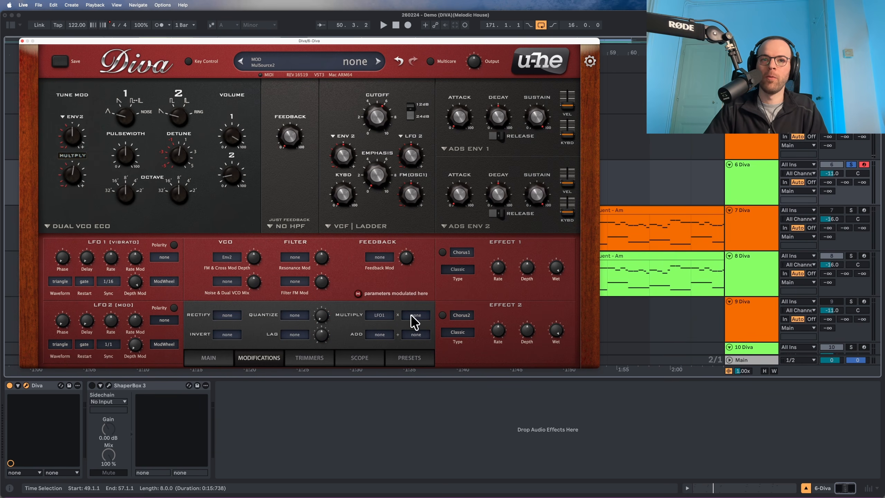
pyautogui.click(415, 315)
pyautogui.click(427, 358)
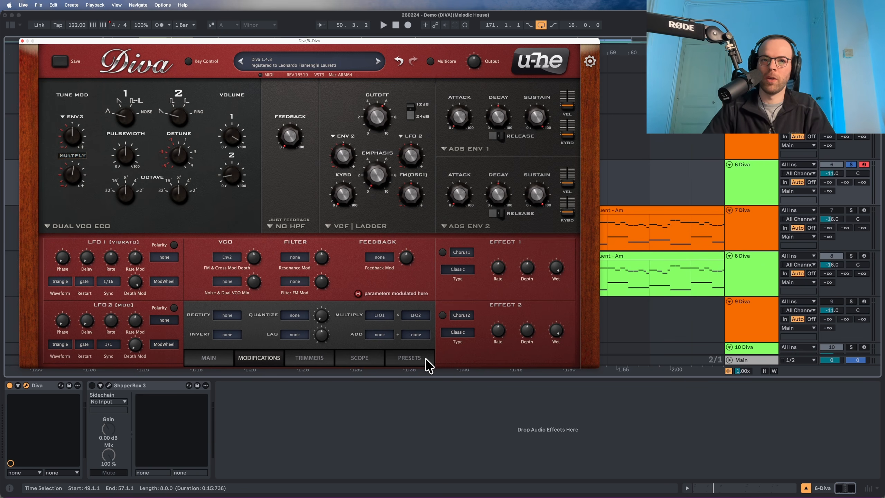
# - Turn down LFO1's depth modulation and set LFO2's depth modulation to 0, checking the sound in playback
pyautogui.press('space')
pyautogui.press('space')
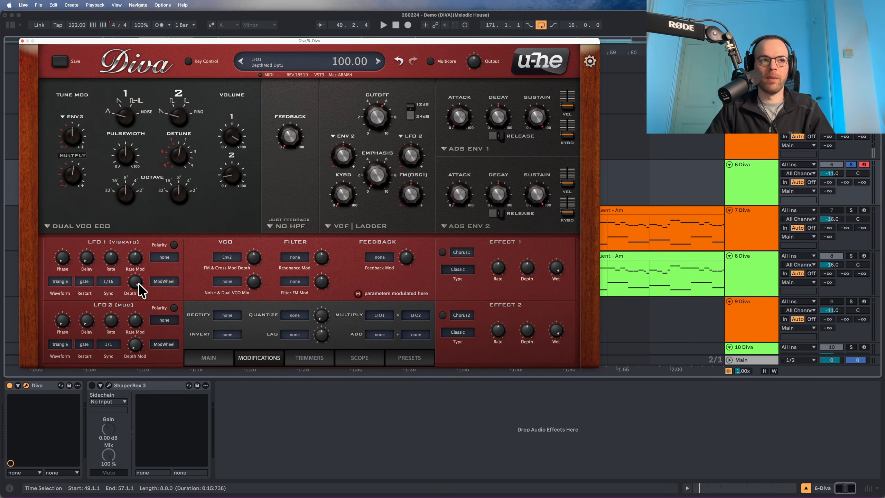
pyautogui.moveTo(139, 284); pyautogui.dragTo(135, 349)
pyautogui.press('space')
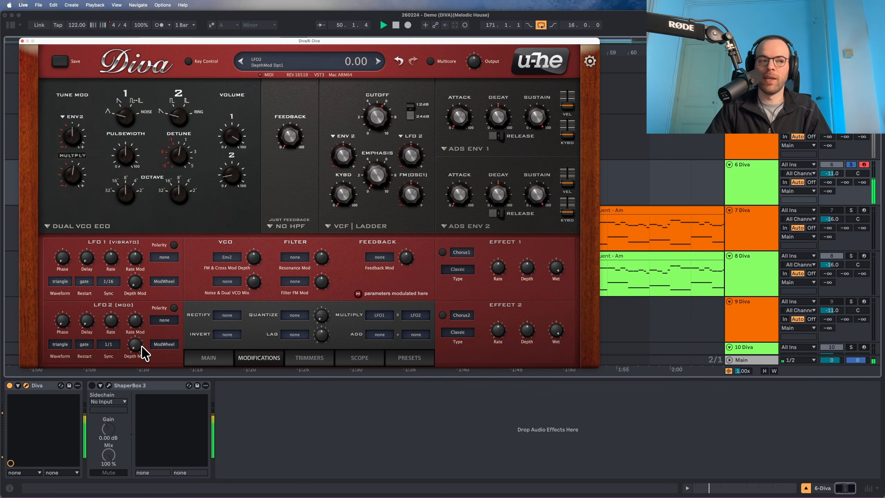
pyautogui.press('space')
# - Set the waveforms of LFO1 and LFO2 to rand glide
pyautogui.click(61, 282)
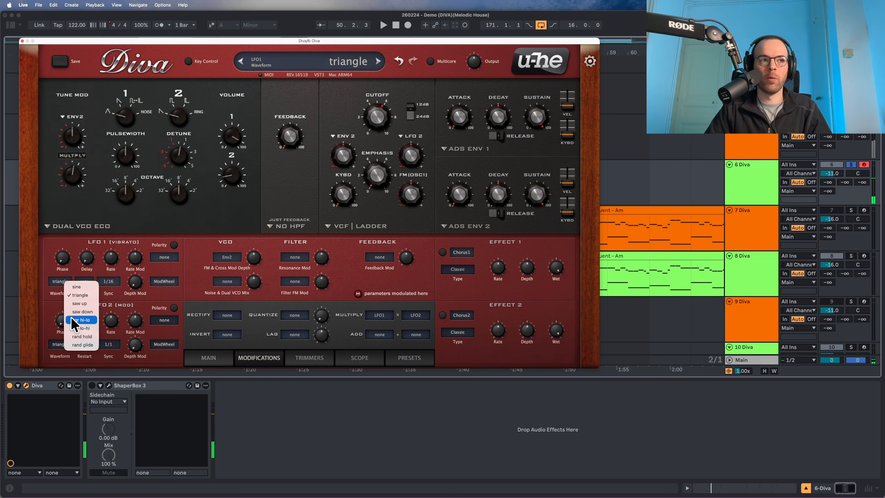
pyautogui.click(82, 344)
pyautogui.click(62, 345)
pyautogui.click(84, 408)
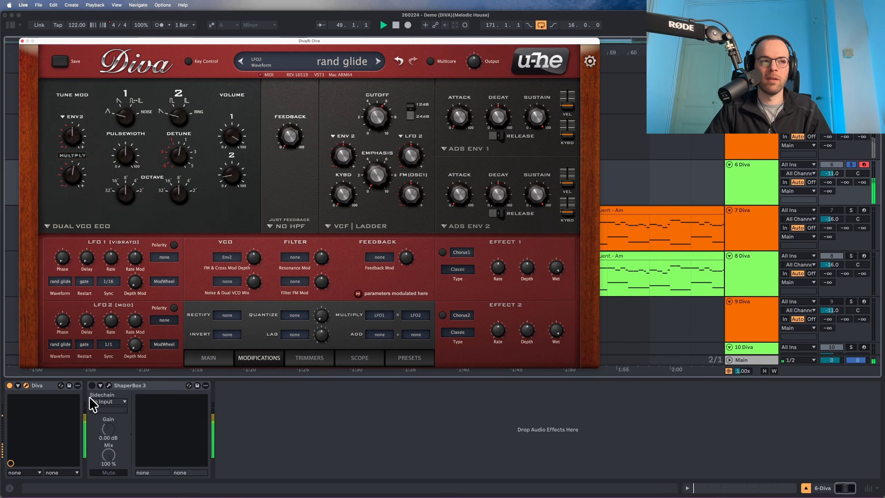
# - Audition the current sound, and set the sync of LFO1 to 1/16 dot and of LFO2 to 1/64
pyautogui.press('space')
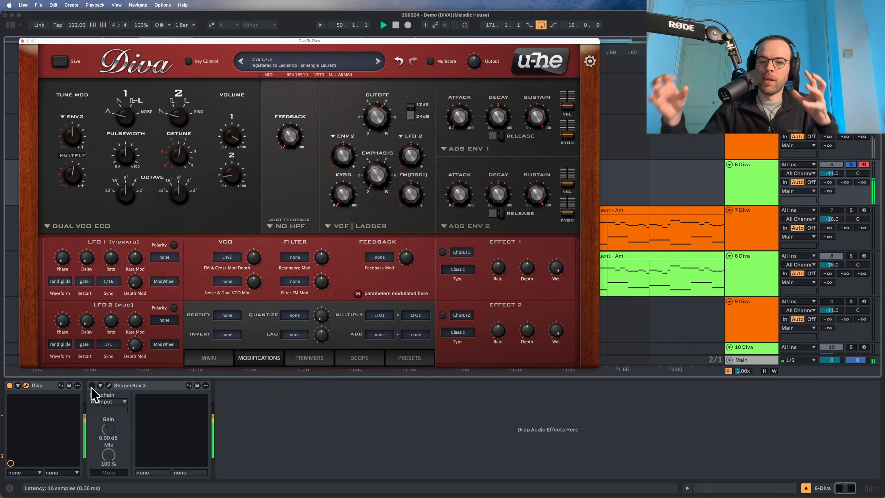
pyautogui.press('space')
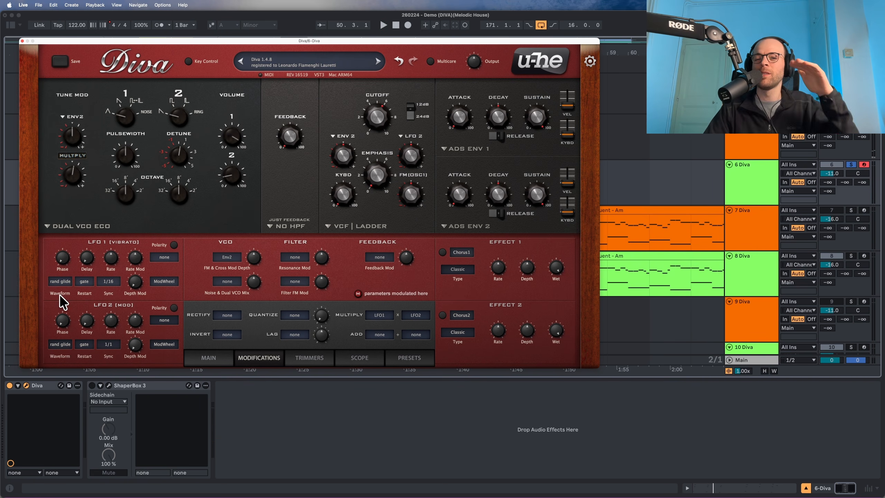
pyautogui.press('space')
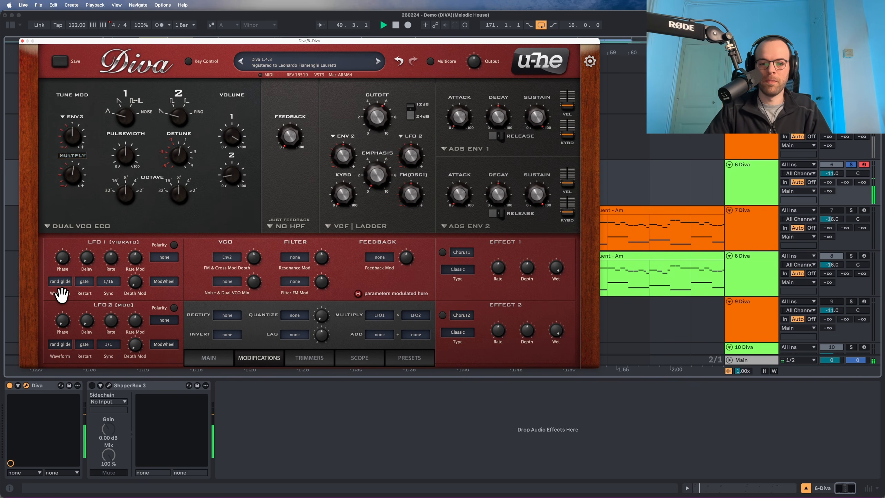
pyautogui.press('space')
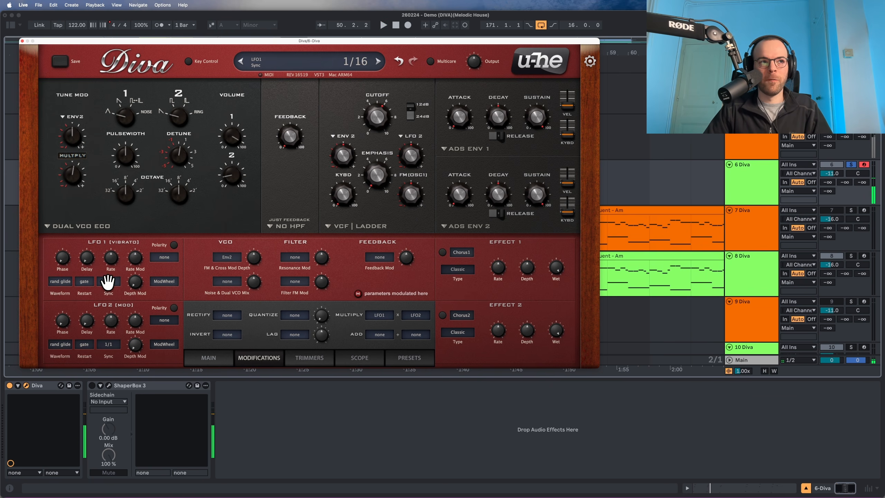
pyautogui.click(106, 283)
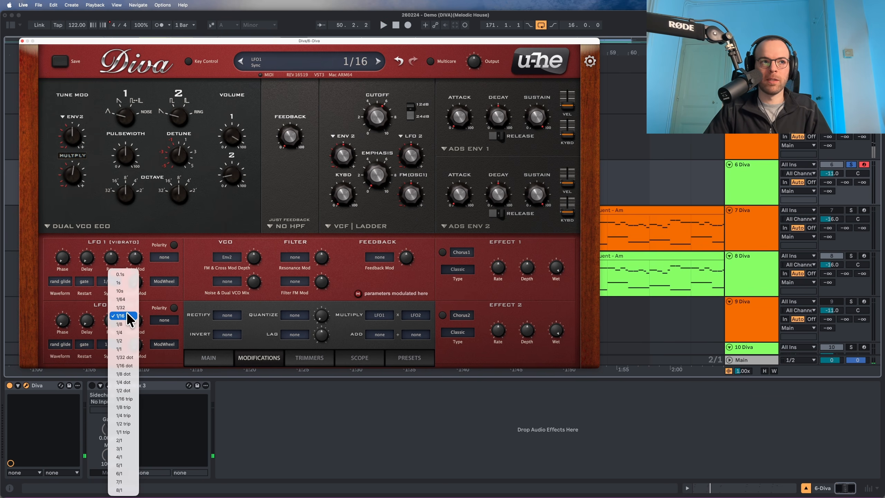
pyautogui.click(125, 366)
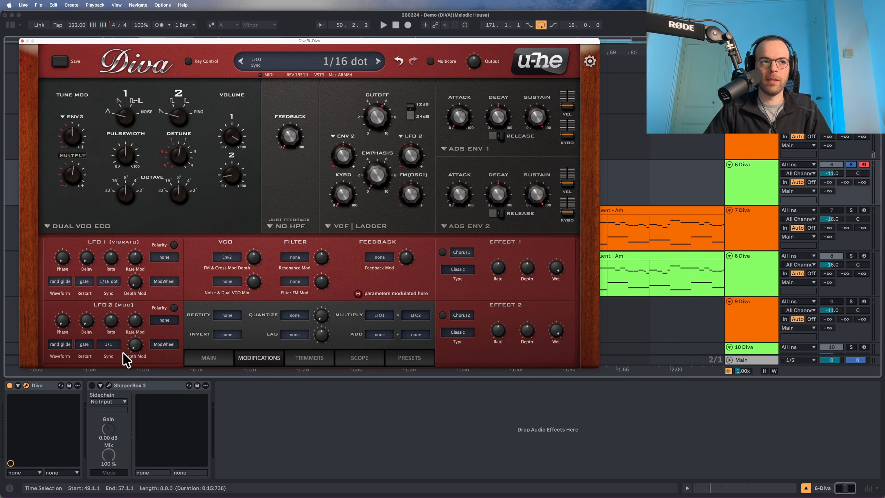
pyautogui.click(108, 346)
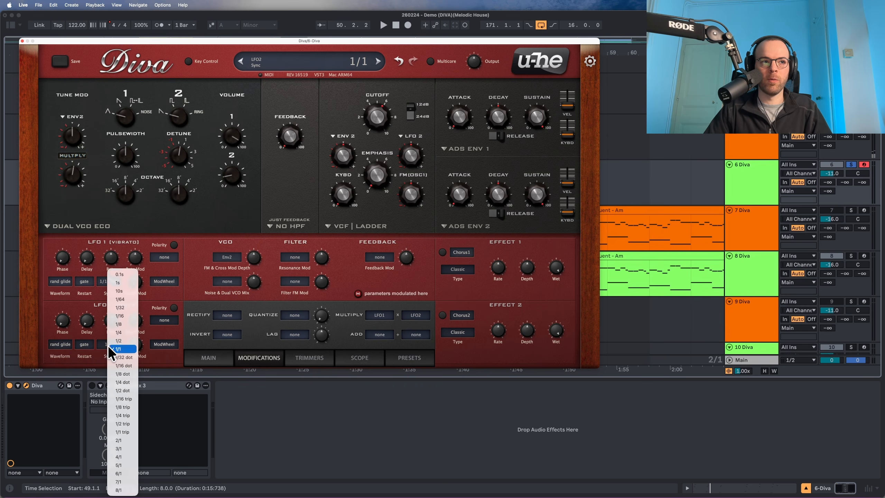
pyautogui.click(119, 299)
# - Raise LFO2's rate to about 1.20 while checking the sound in playback
pyautogui.press('space')
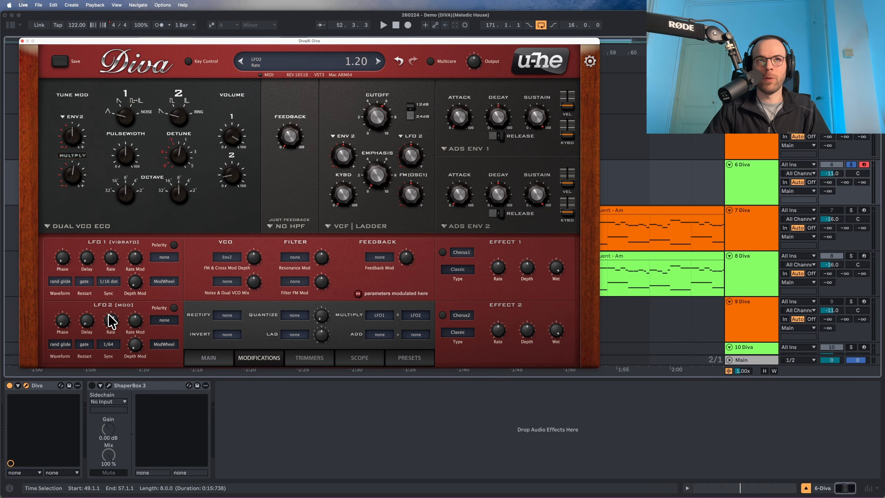
pyautogui.press('space')
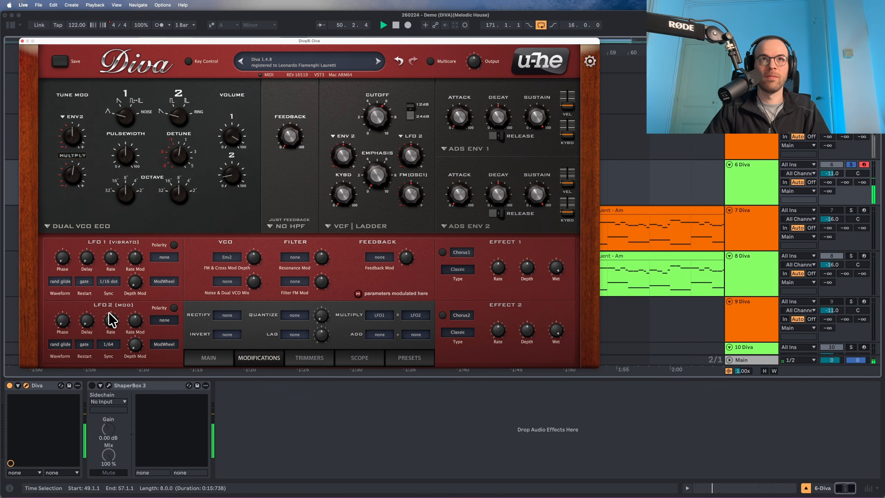
pyautogui.scroll(1, 111, 319)
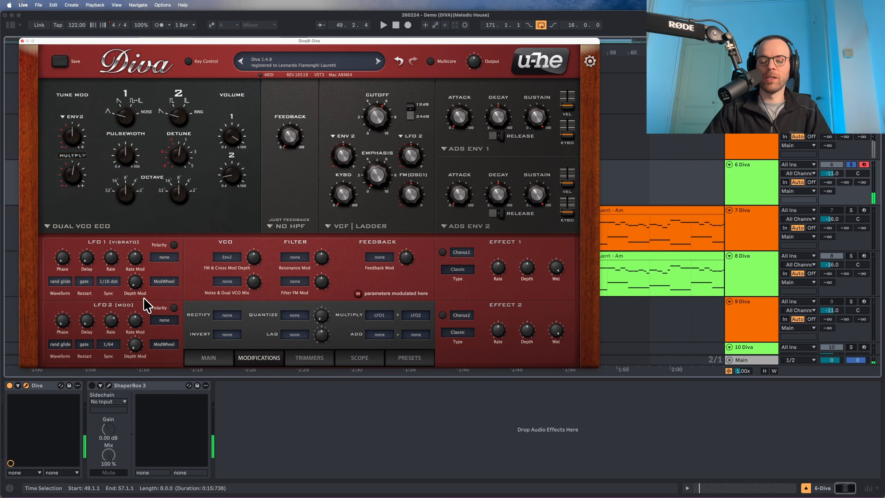
# - Set the depth of oscillator 2's Multiply tune modulation to 1.80 during playback
pyautogui.press('space')
pyautogui.click(71, 184)
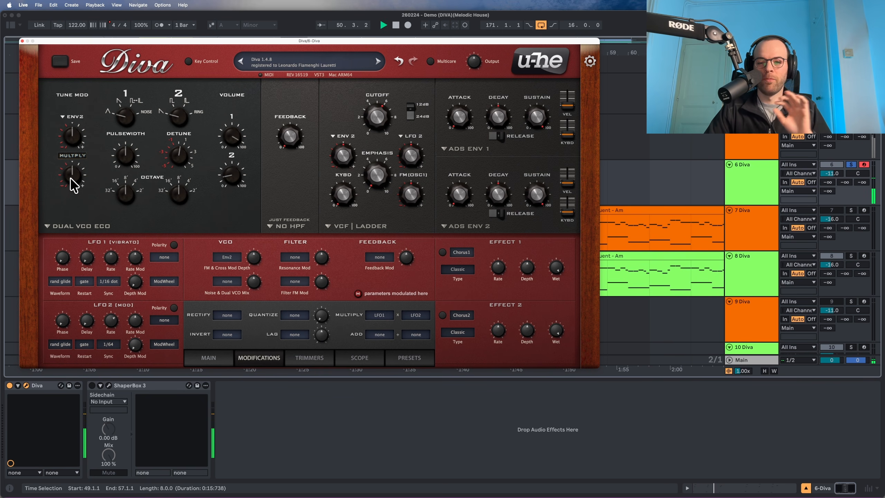
pyautogui.moveTo(73, 184); pyautogui.dragTo(72, 175)
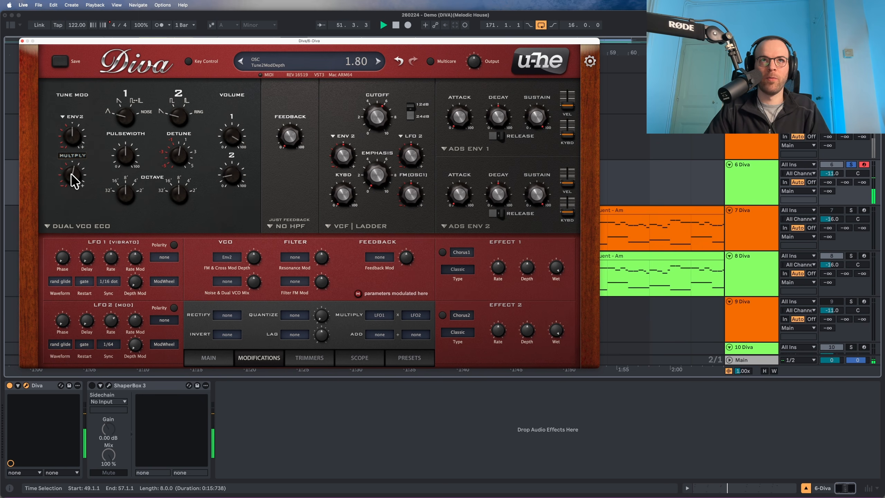
pyautogui.press('space')
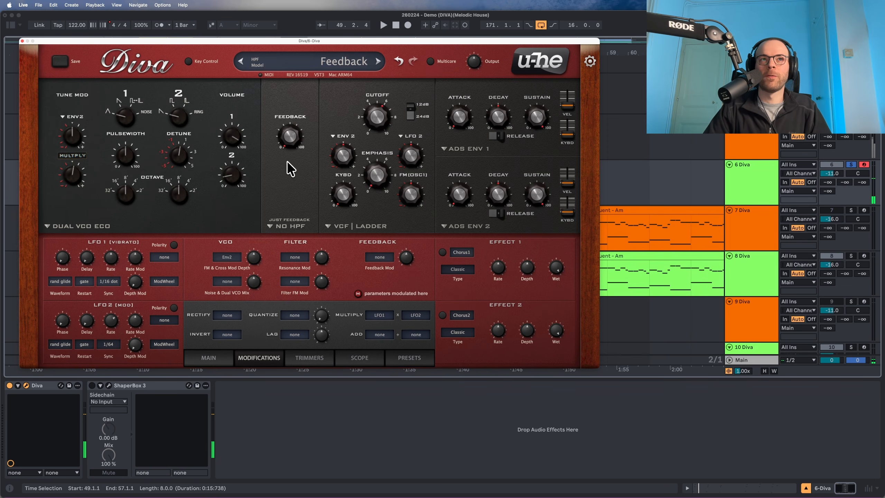
# - Set envelope 1's decay to 35 and switch on its release while listening in playback
pyautogui.scroll(3, 291, 137)
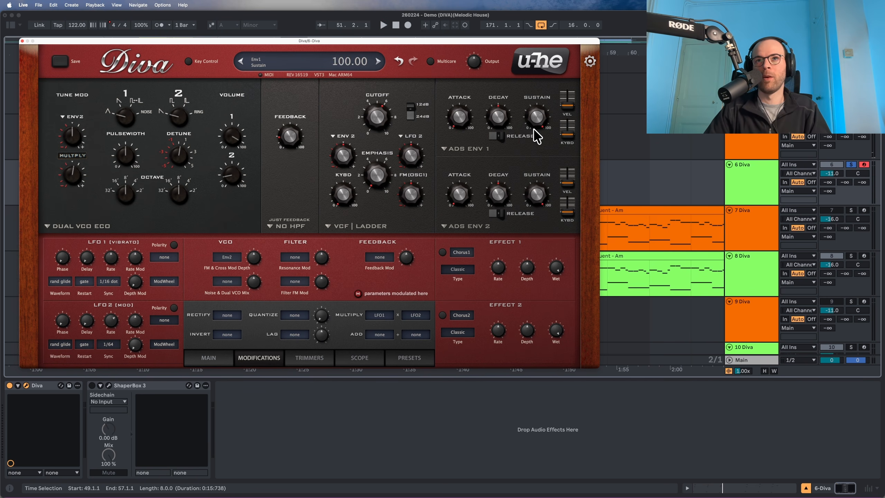
pyautogui.press('space')
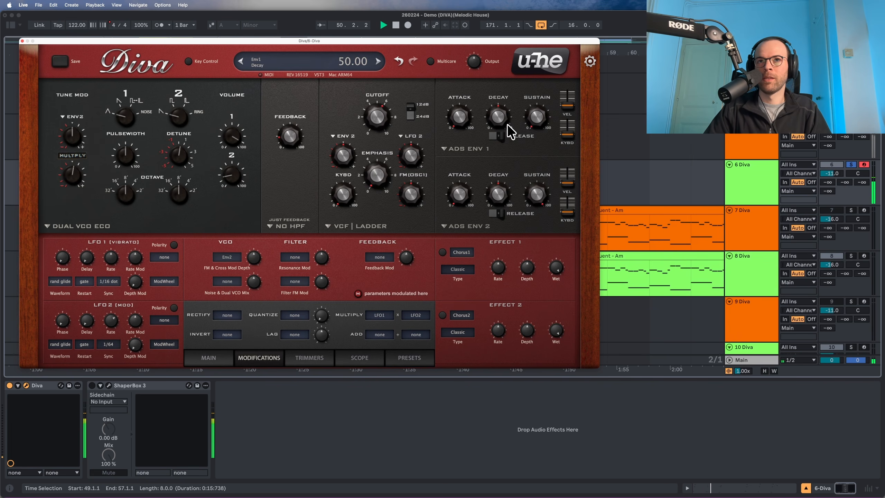
pyautogui.press('space')
pyautogui.moveTo(493, 127); pyautogui.dragTo(492, 128)
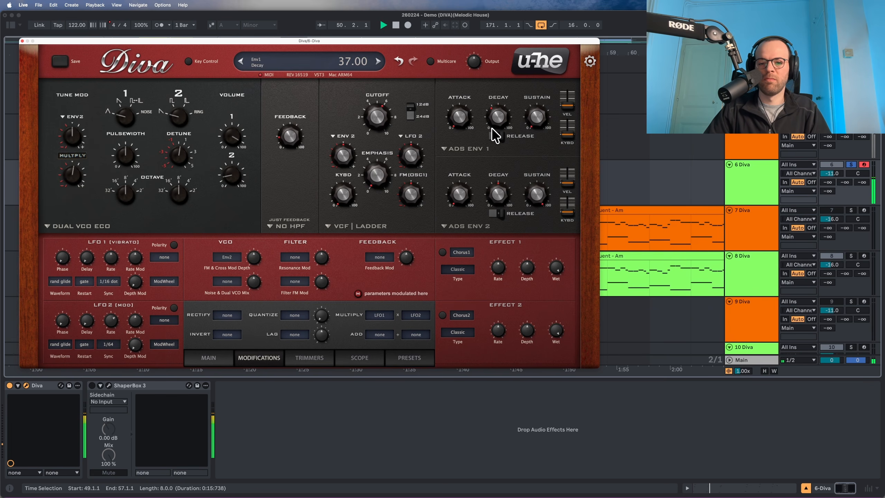
pyautogui.moveTo(493, 129); pyautogui.dragTo(493, 130)
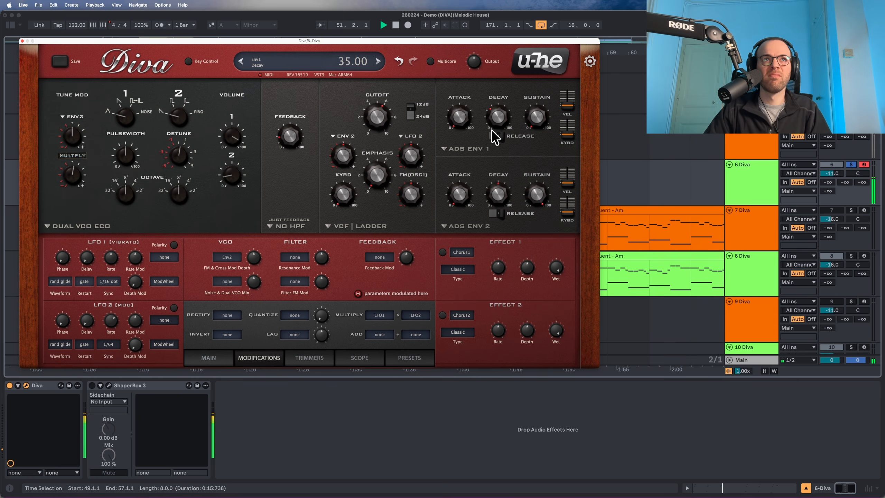
pyautogui.click(497, 136)
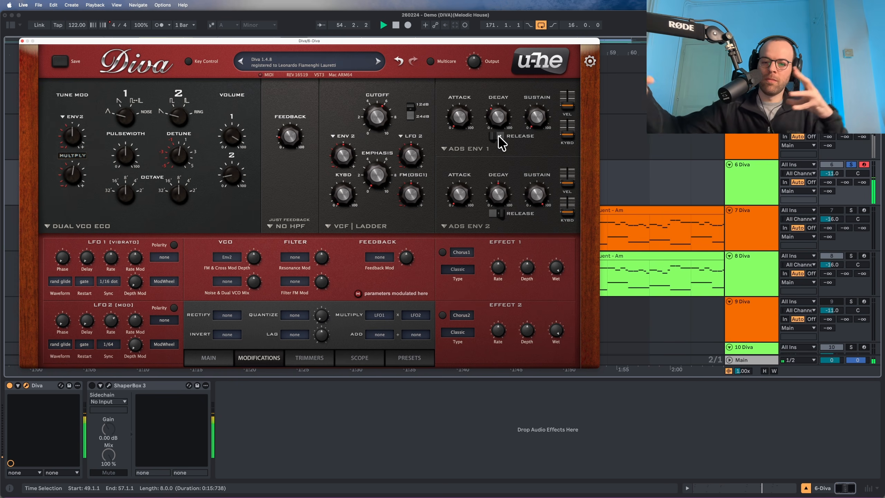
pyautogui.press('space')
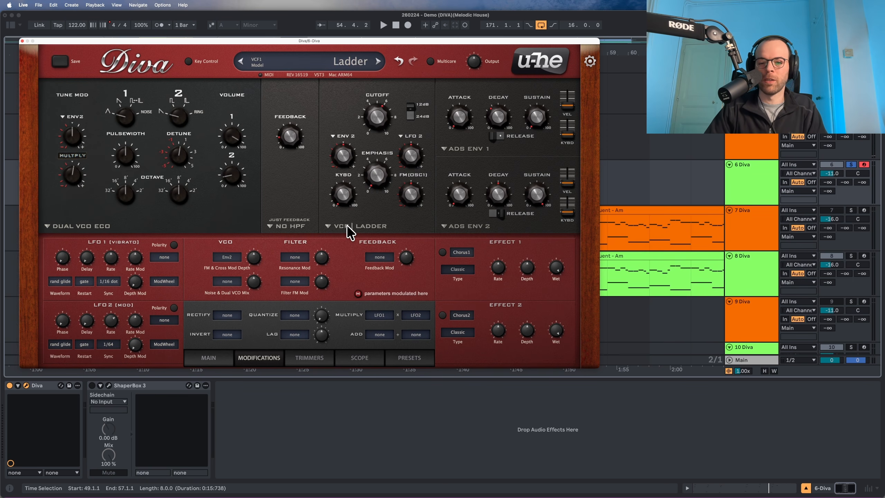
# - Keep the Ladder filter model, lower its cutoff and raise the Env 2 cutoff modulation depth during playback
pyautogui.click(346, 225)
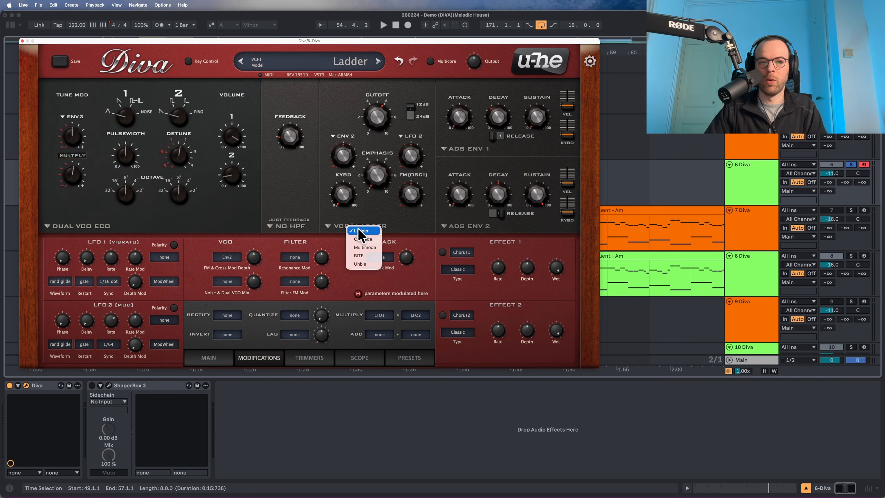
pyautogui.click(377, 214)
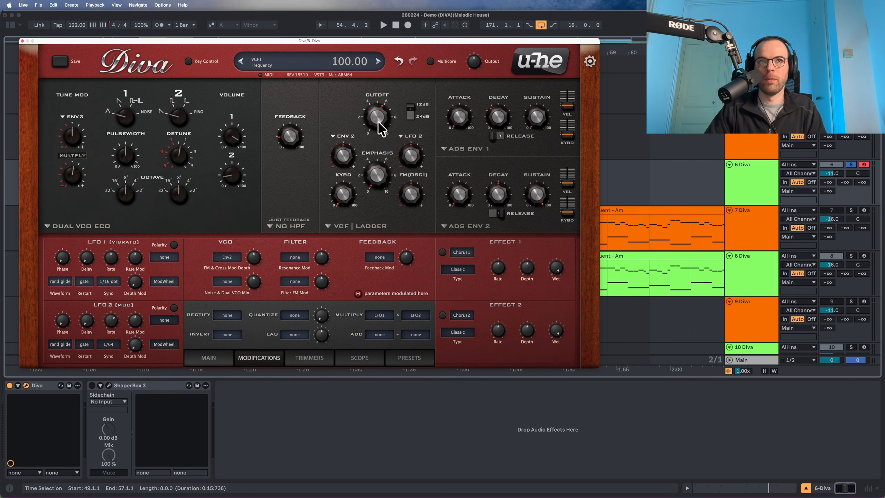
pyautogui.moveTo(379, 122); pyautogui.dragTo(377, 128)
pyautogui.press('space')
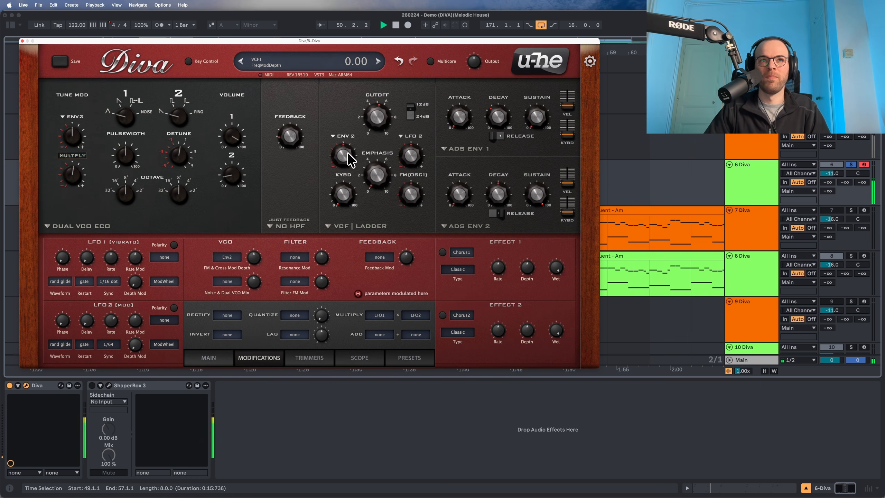
pyautogui.moveTo(339, 156); pyautogui.dragTo(341, 145)
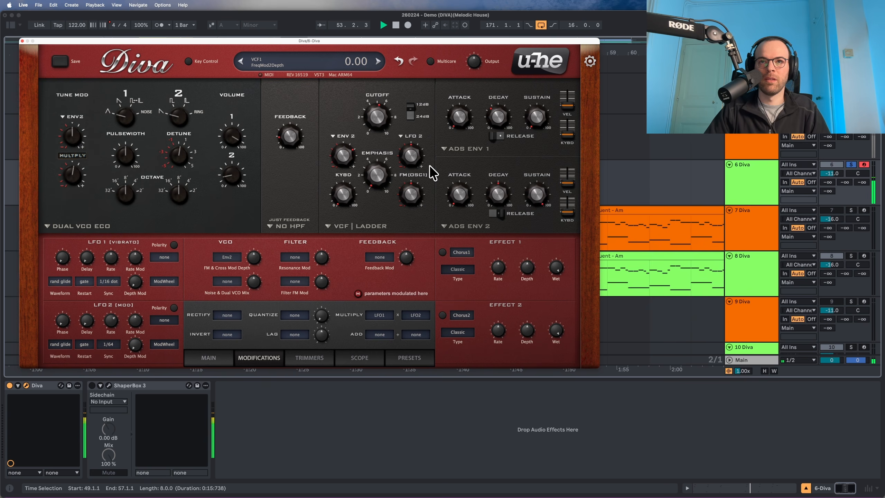
# - Turn down envelope 2's sustain, set its decay to 40 and switch on its release
pyautogui.moveTo(536, 204); pyautogui.dragTo(531, 253)
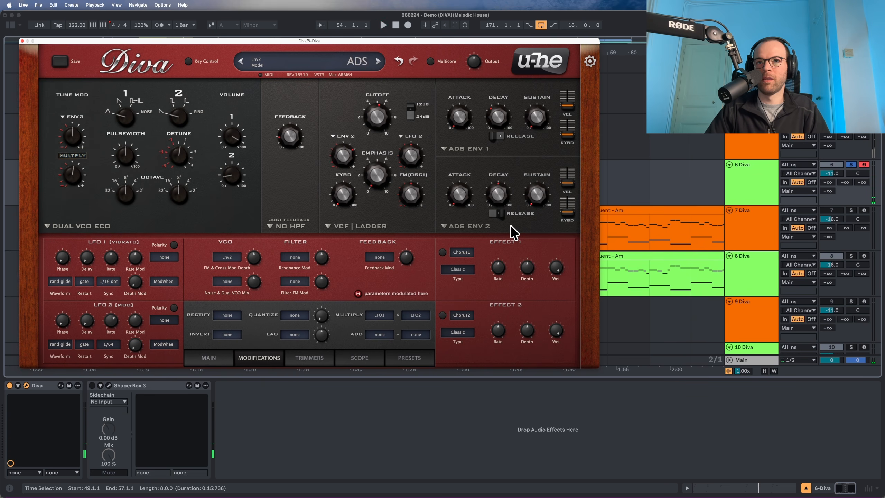
pyautogui.press('space')
pyautogui.moveTo(496, 195); pyautogui.dragTo(495, 205)
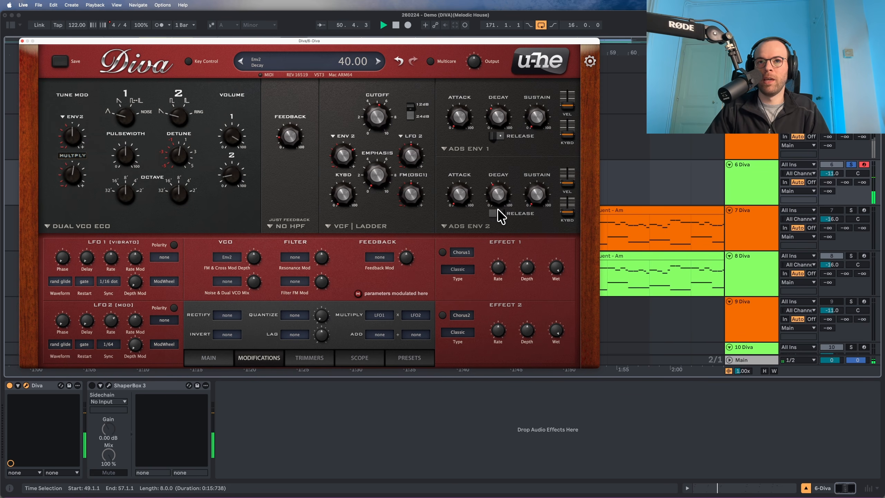
pyautogui.click(497, 213)
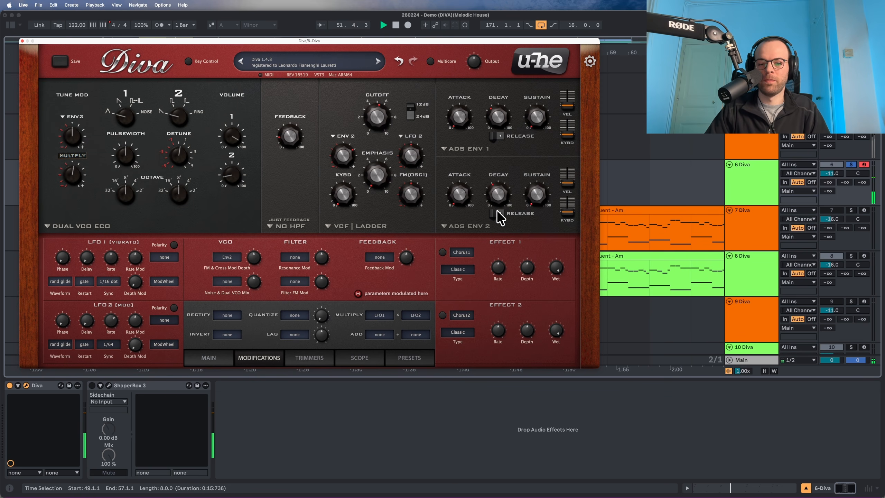
pyautogui.press('space')
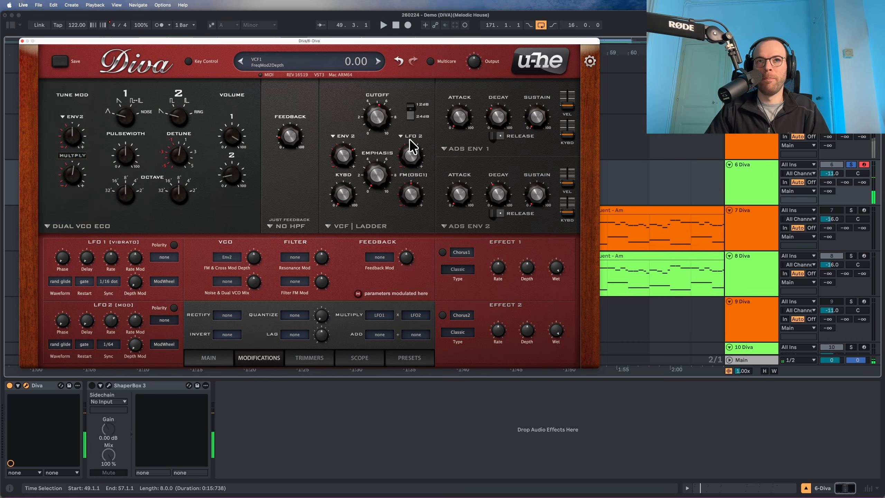
# - Change the filter's second cutoff modulation source to Multiply, raise its depth slightly and check the sound in playback
pyautogui.click(409, 139)
pyautogui.click(434, 296)
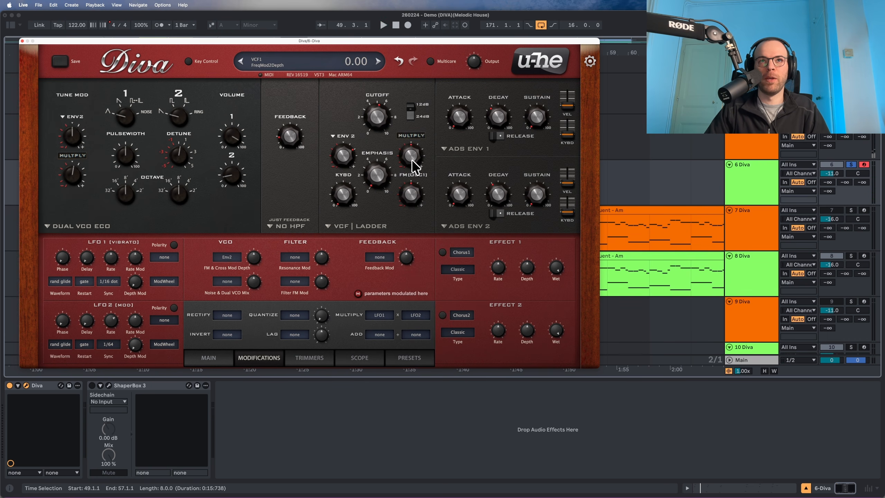
pyautogui.moveTo(412, 159); pyautogui.dragTo(411, 156)
pyautogui.press('space')
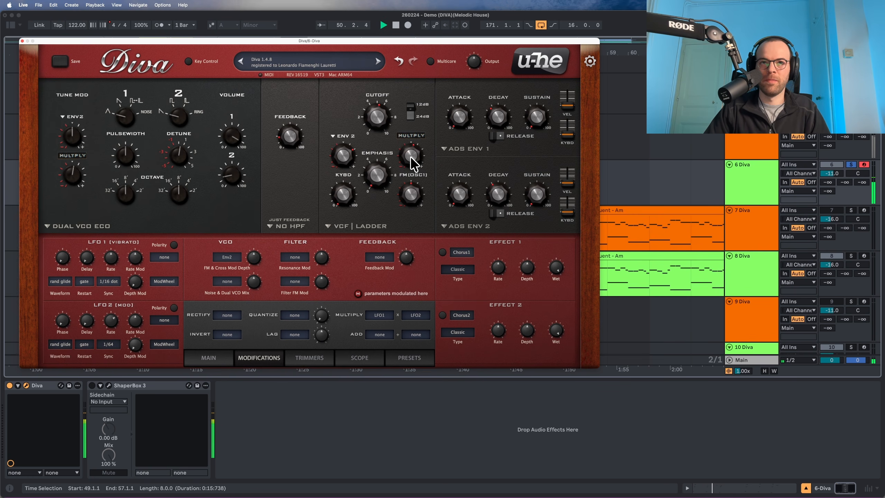
pyautogui.press('space')
# - Adjust the filter's FM (Osc1) amount and compare the sound in playback
pyautogui.moveTo(411, 189)
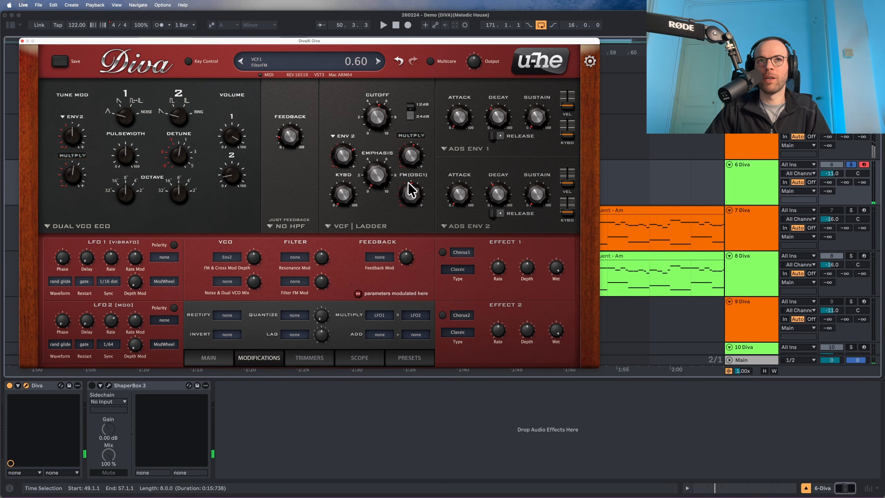
pyautogui.moveTo(411, 189)
pyautogui.mouseDown()
pyautogui.moveTo(410, 175)
pyautogui.moveTo(407, 195)
pyautogui.moveTo(416, 161)
pyautogui.moveTo(409, 195)
pyautogui.mouseUp()
pyautogui.press('space')
pyautogui.press('space')
pyautogui.press('space')
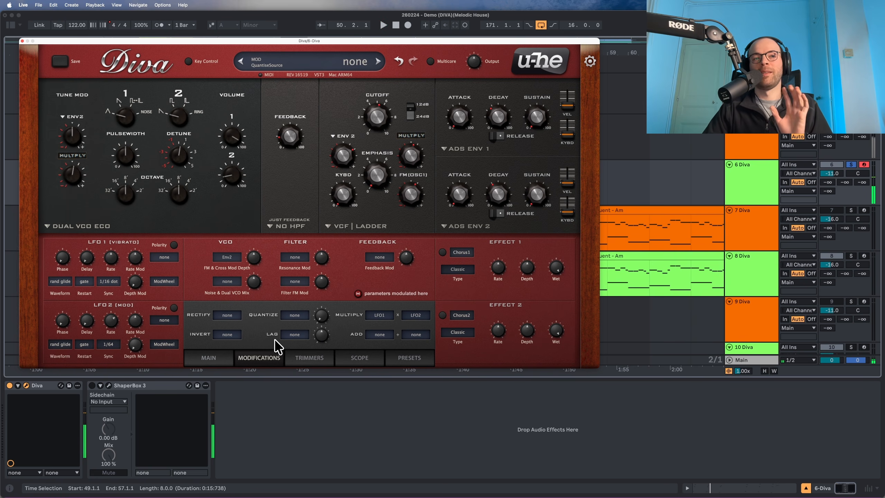
# - Raise Glide2 in the tuning settings to about 12 and check the sound in playback
pyautogui.click(219, 359)
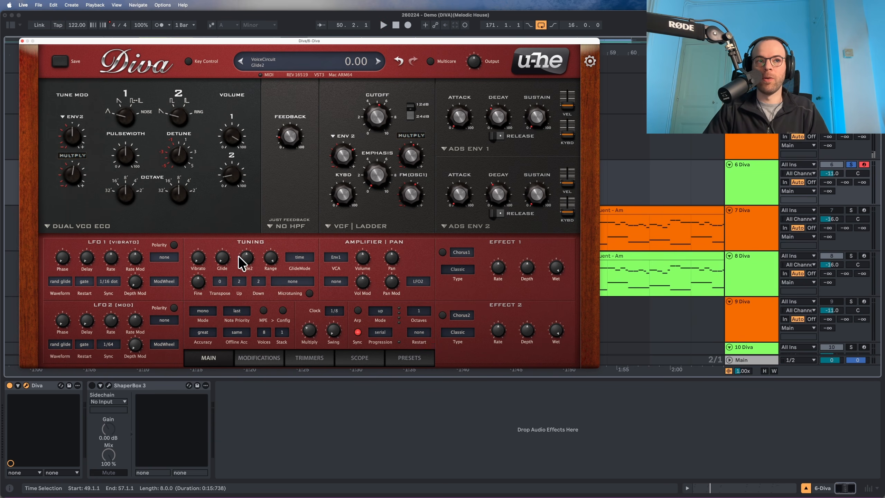
pyautogui.moveTo(242, 260); pyautogui.dragTo(242, 255)
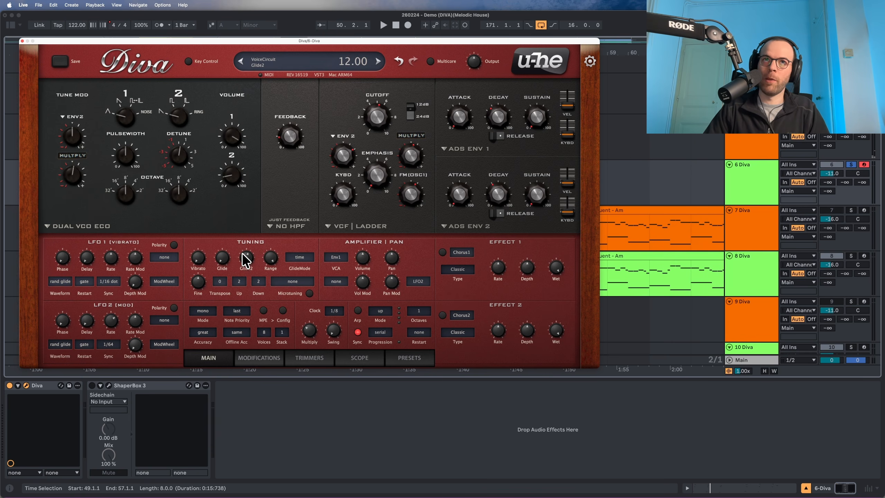
pyautogui.scroll(8, 242, 258)
pyautogui.press('space')
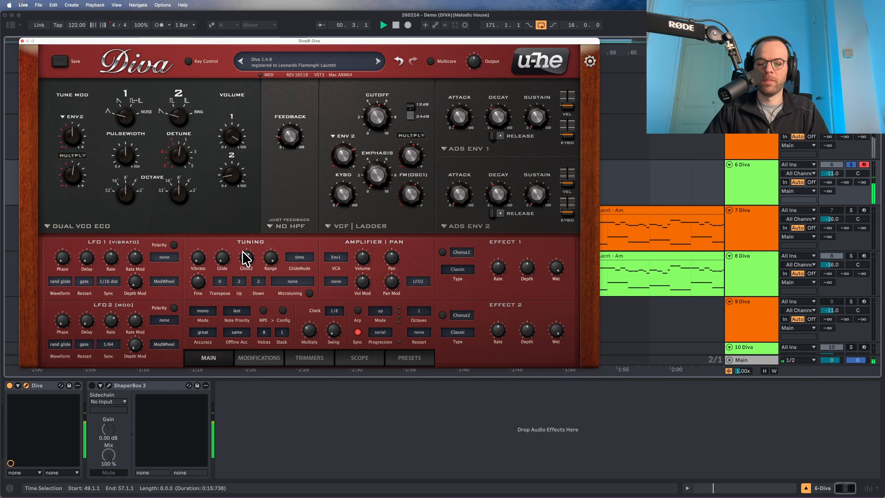
pyautogui.press('space')
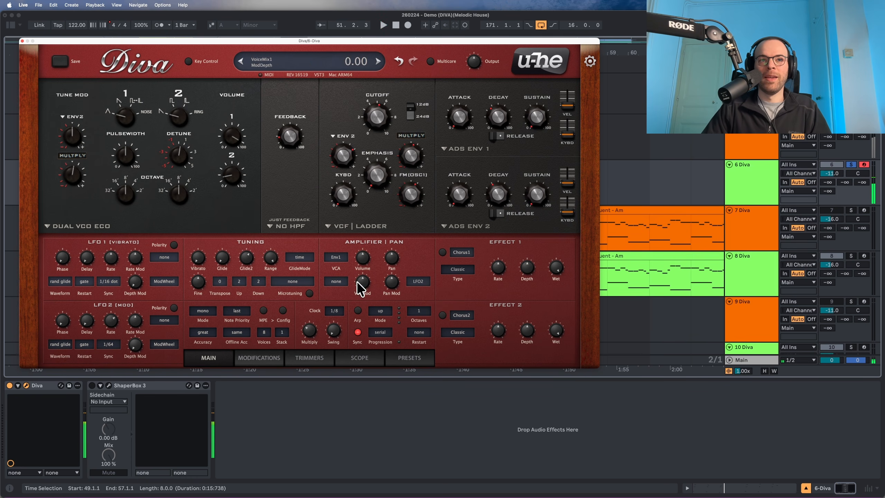
# - Set both the volume modulation and the pan modulation sources in the amplifier section to Multiply
pyautogui.click(342, 279)
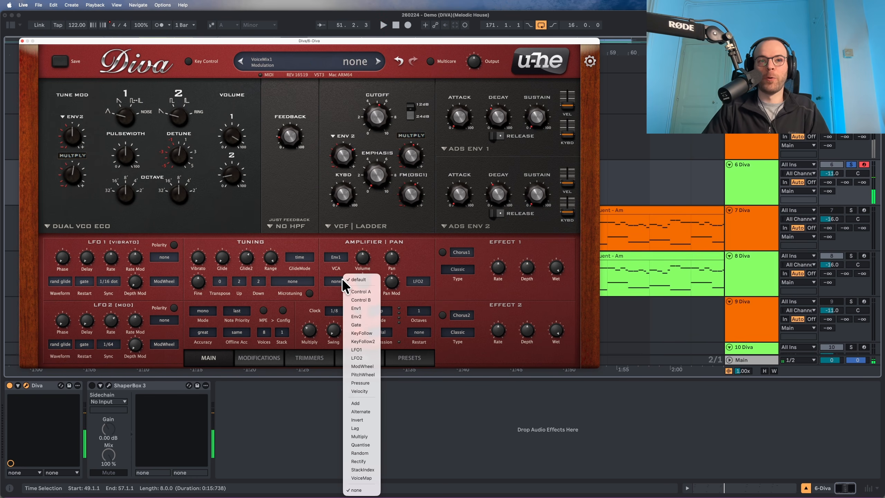
pyautogui.click(368, 438)
pyautogui.click(418, 282)
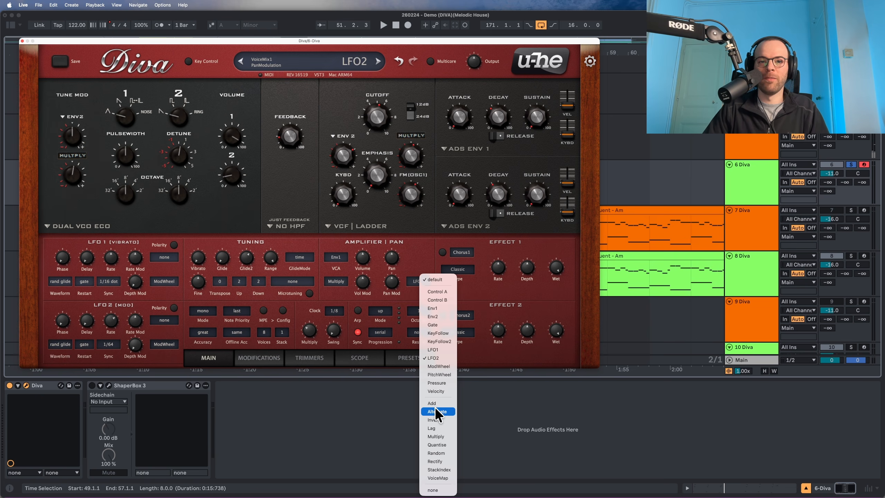
pyautogui.click(436, 437)
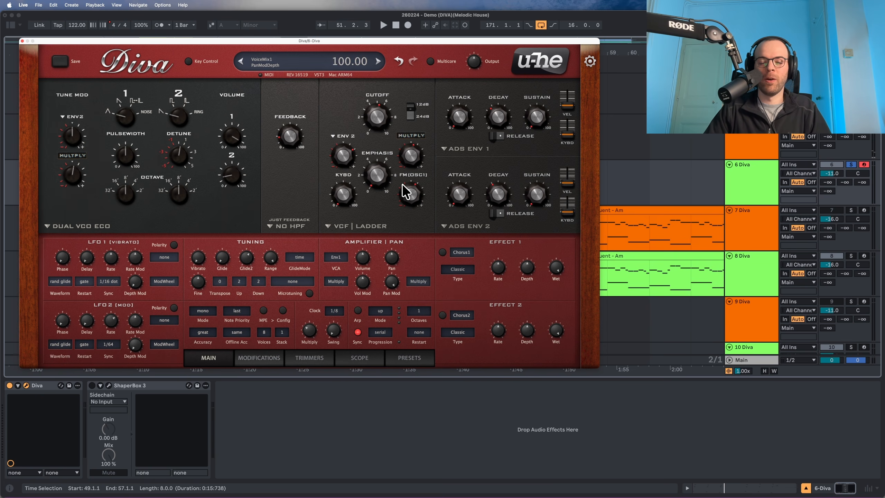
# - Fine-tune the amplifier's volume modulation depth and volume while listening to playback
pyautogui.press('space')
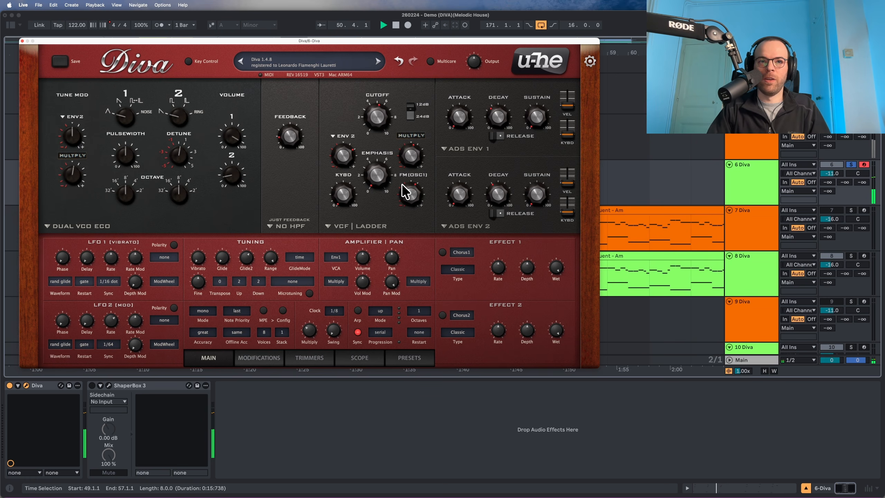
pyautogui.moveTo(361, 279); pyautogui.dragTo(362, 283)
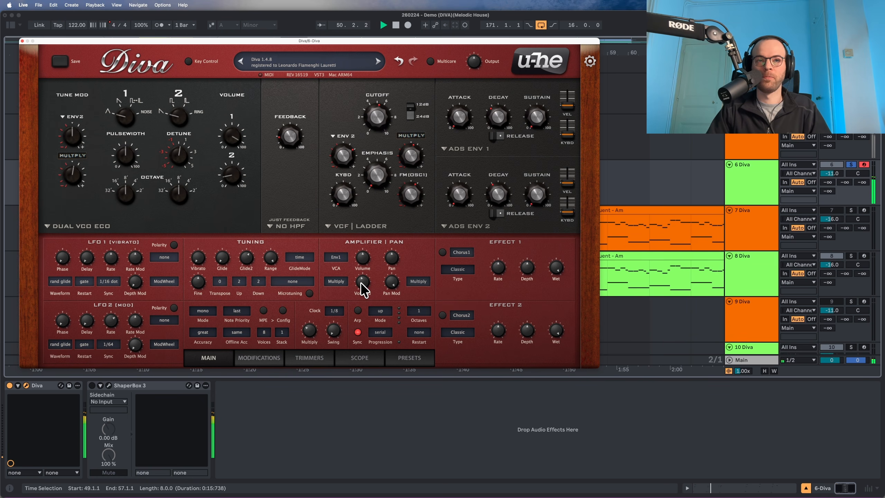
pyautogui.moveTo(360, 258); pyautogui.dragTo(387, 263)
pyautogui.press('space')
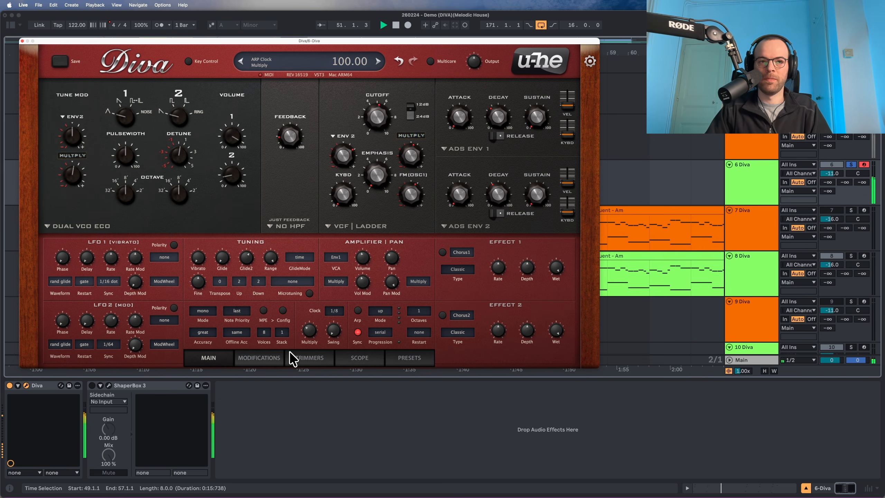
pyautogui.press('space')
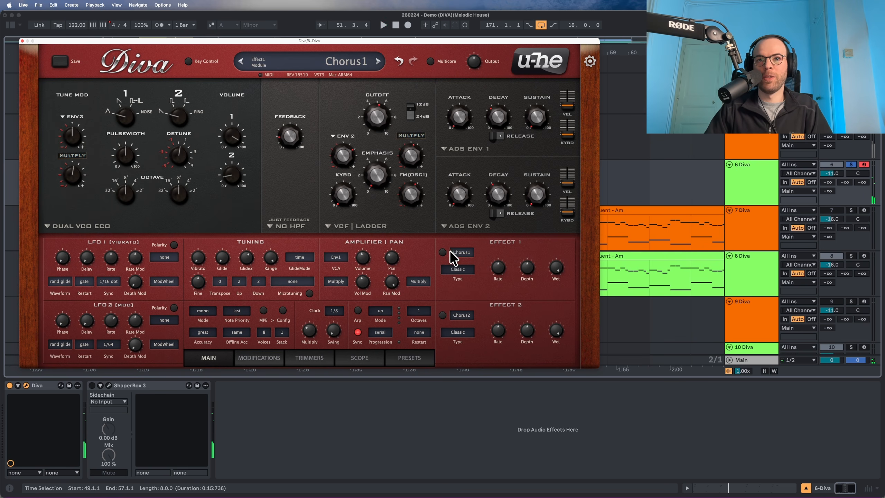
# - Load Plate1 as the first effect and adjust its Wet level during playback
pyautogui.click(459, 250)
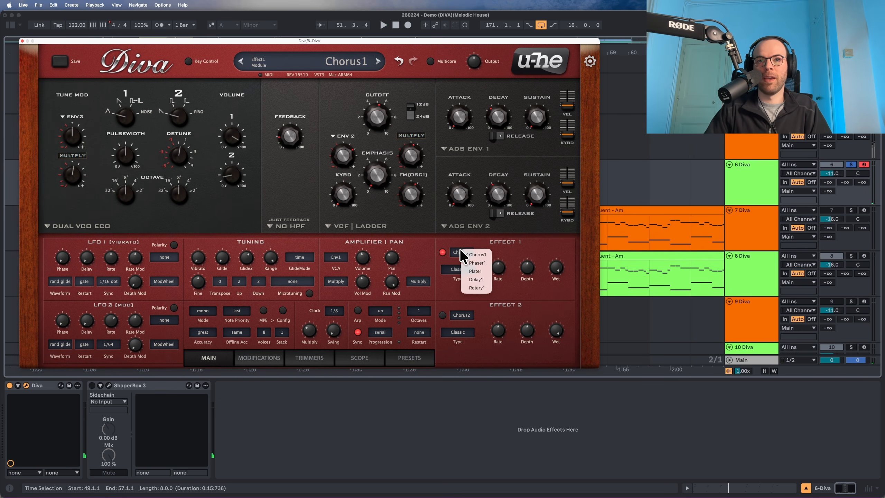
pyautogui.click(479, 270)
pyautogui.press('space')
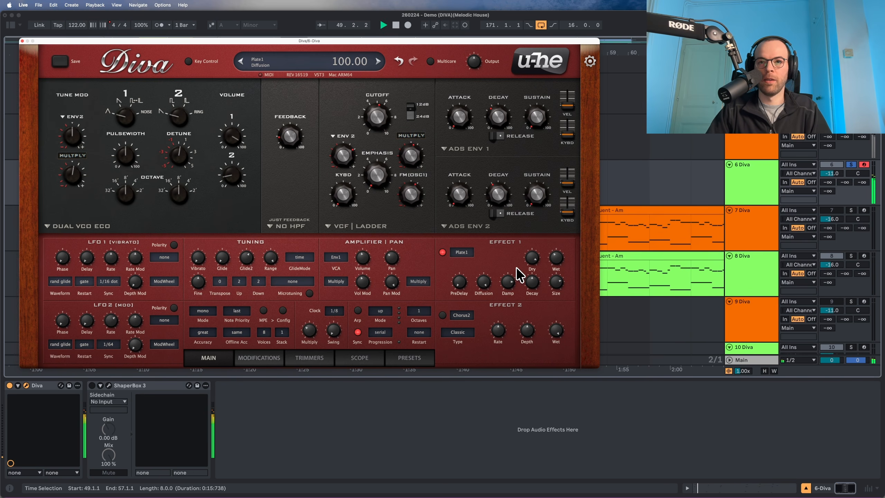
pyautogui.moveTo(553, 259); pyautogui.dragTo(551, 272)
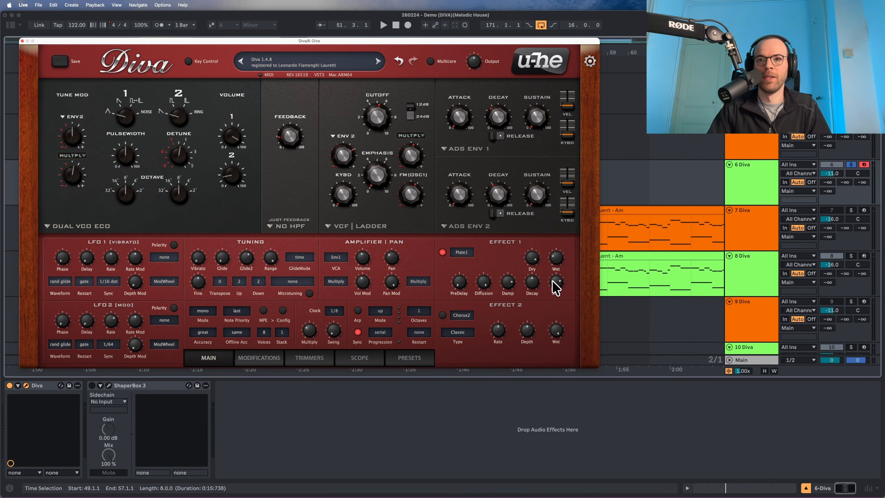
# - Raise the Plate1 reverb's Size and adjust its Decay and Damp while listening
pyautogui.press('space')
pyautogui.moveTo(556, 280); pyautogui.dragTo(559, 223)
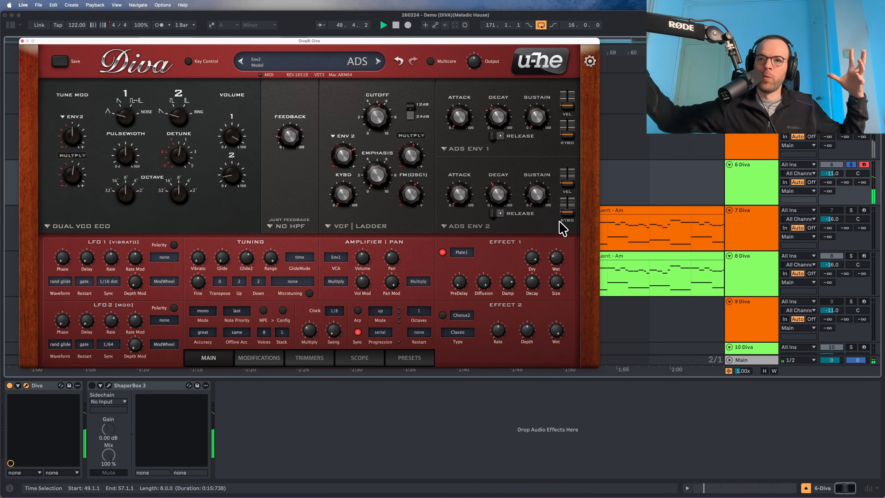
pyautogui.moveTo(532, 280); pyautogui.dragTo(511, 287)
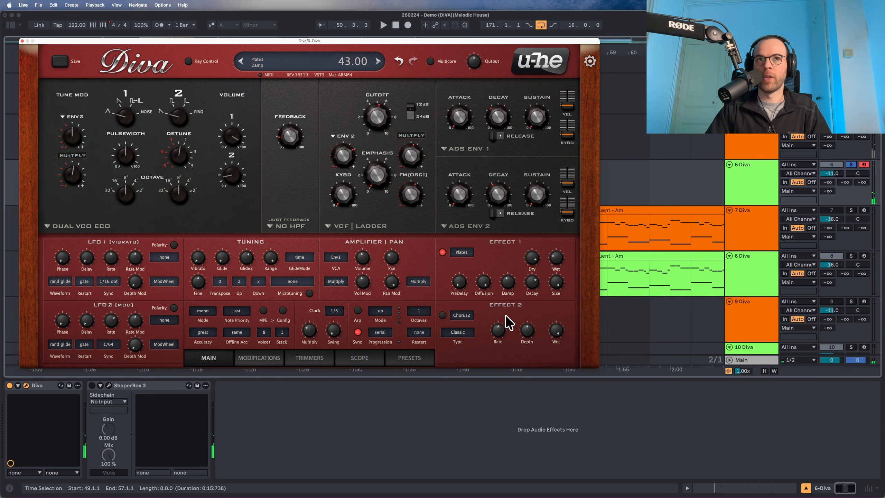
# - Adjust the Plate1 reverb's PreDelay and check the reverb in playback
pyautogui.press('space')
pyautogui.moveTo(505, 325); pyautogui.dragTo(505, 326)
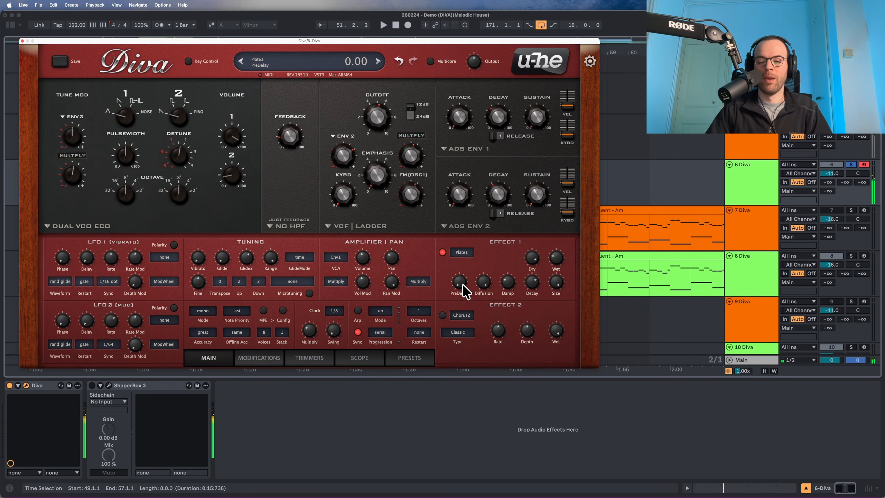
pyautogui.moveTo(464, 262)
pyautogui.mouseDown()
pyautogui.moveTo(464, 254)
pyautogui.moveTo(459, 266)
pyautogui.mouseUp()
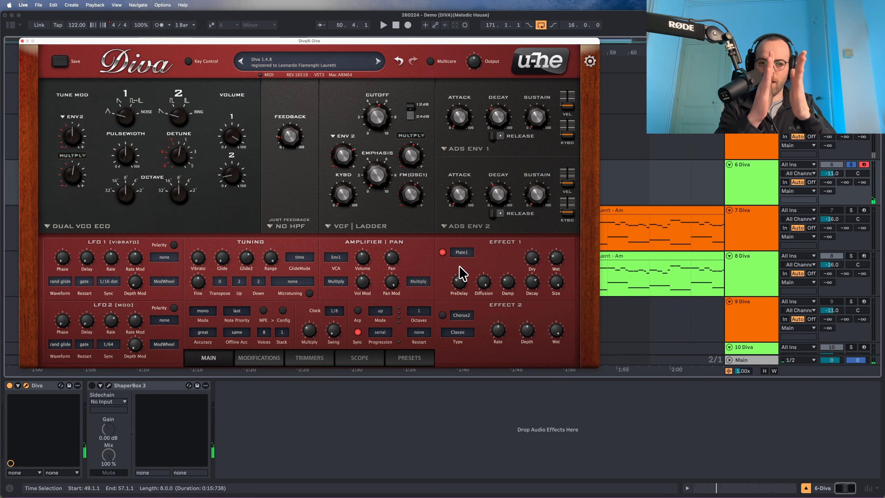
pyautogui.press('space')
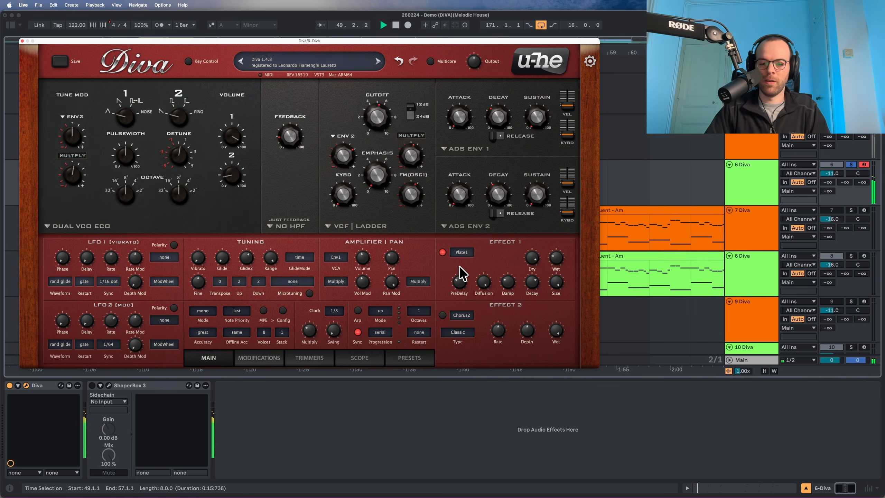
pyautogui.press('space')
# - Switch on the second effect as Delay2, raise its Center Vol and set Side Vol to about 17 during playback
pyautogui.click(443, 315)
pyautogui.click(466, 315)
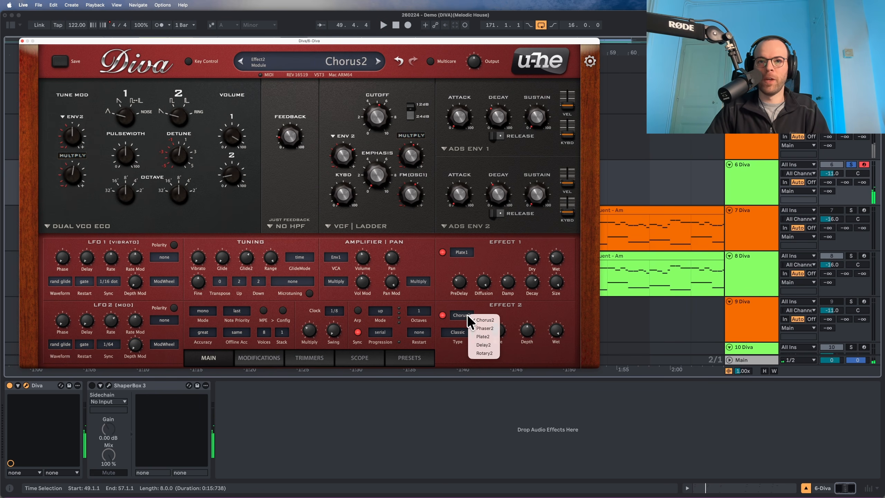
pyautogui.click(483, 345)
pyautogui.press('space')
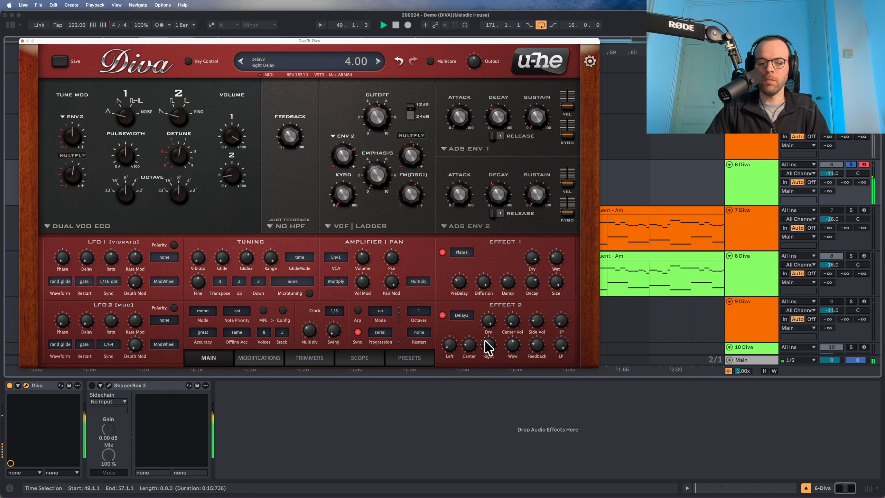
pyautogui.moveTo(509, 330); pyautogui.dragTo(516, 278)
pyautogui.moveTo(533, 322); pyautogui.dragTo(533, 321)
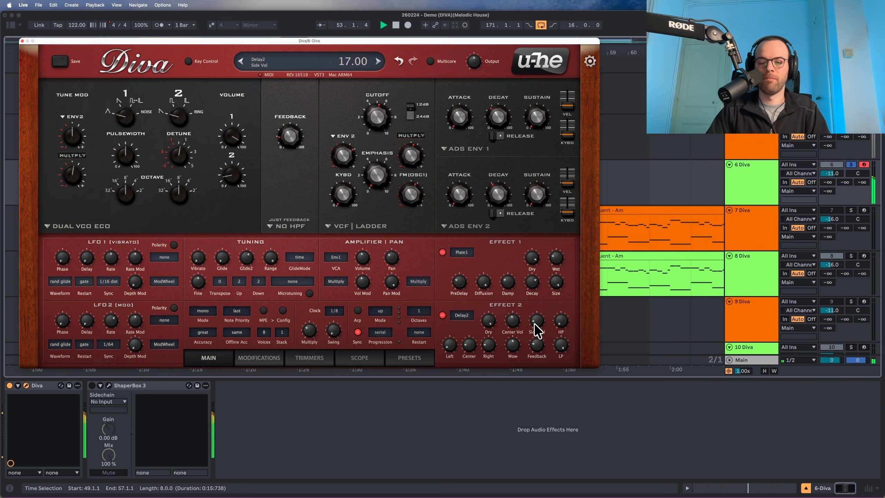
pyautogui.press('space')
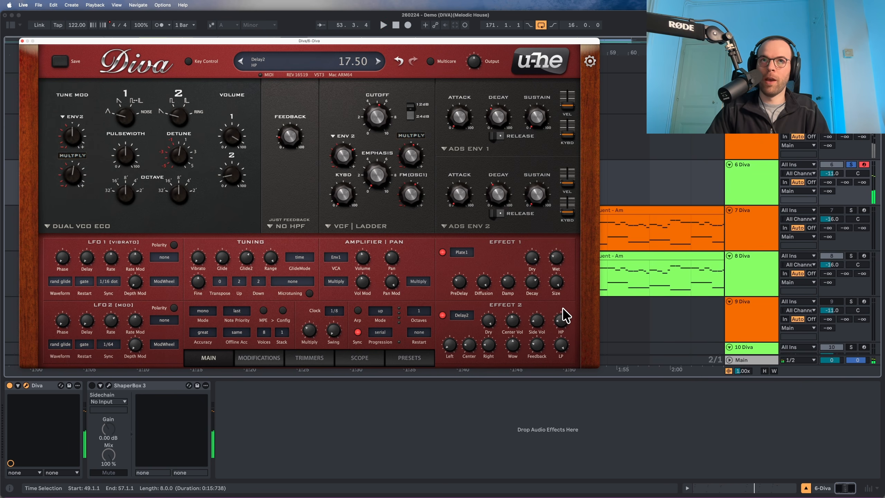
# - Filter the delay by setting its HP to about 38 and lowering its LP while listening
pyautogui.moveTo(564, 296); pyautogui.dragTo(564, 295)
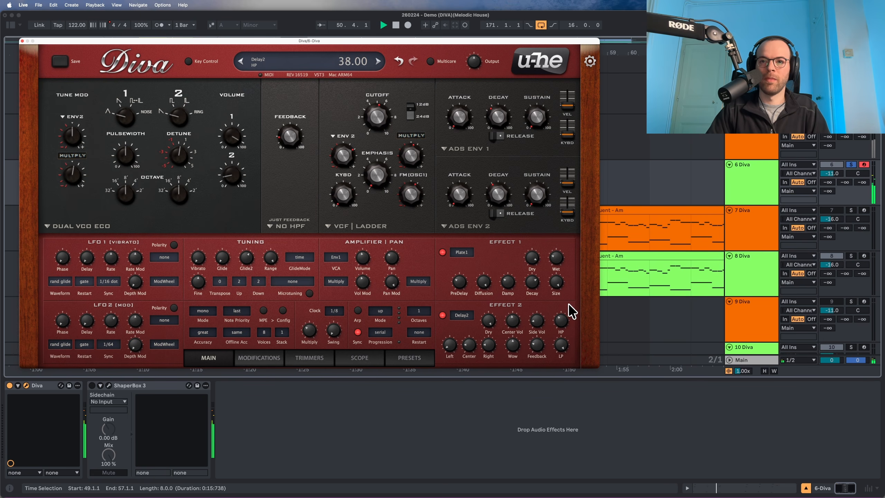
pyautogui.moveTo(560, 341); pyautogui.dragTo(556, 372)
pyautogui.press('space')
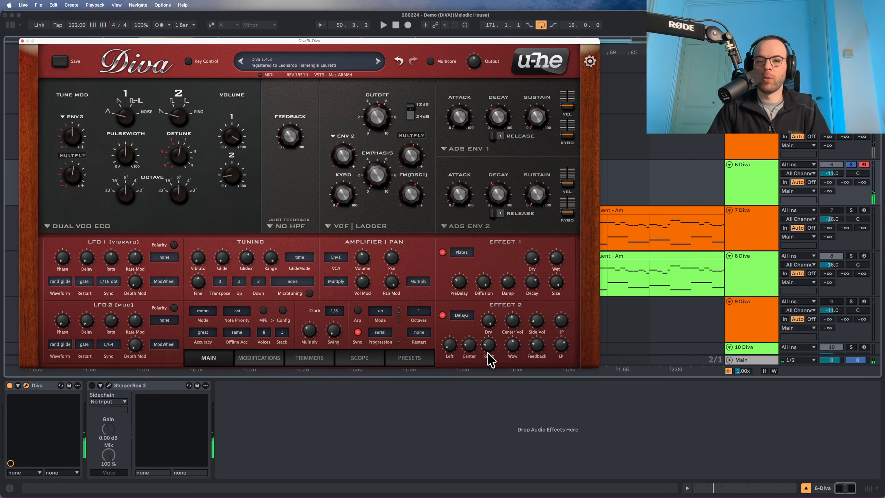
# - Adjust the delay's Right time, set its Center time to 6 and raise its Feedback while listening
pyautogui.press('space')
pyautogui.moveTo(487, 356); pyautogui.dragTo(470, 338)
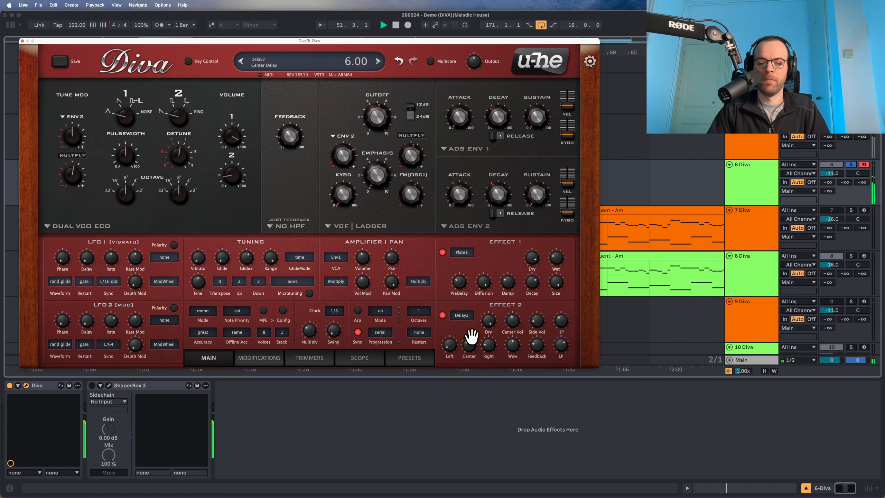
pyautogui.press('space')
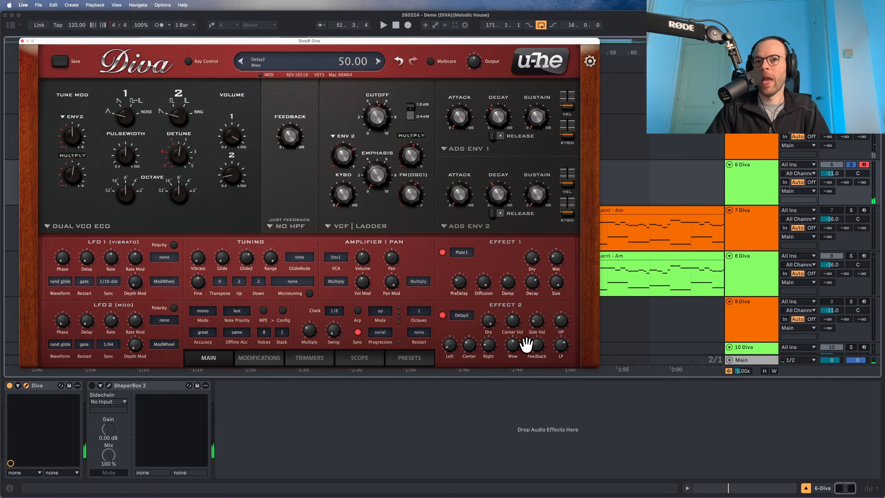
pyautogui.moveTo(537, 342); pyautogui.dragTo(548, 306)
pyautogui.press('space')
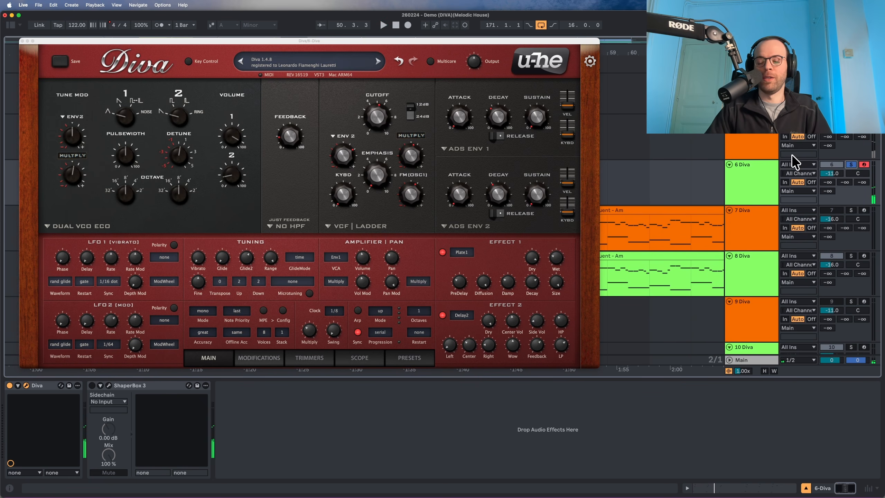
# - Unsolo the 6 Diva track, switch on its ShaperBox 3 and check the lead within the full mix
pyautogui.press('space')
pyautogui.click(850, 164)
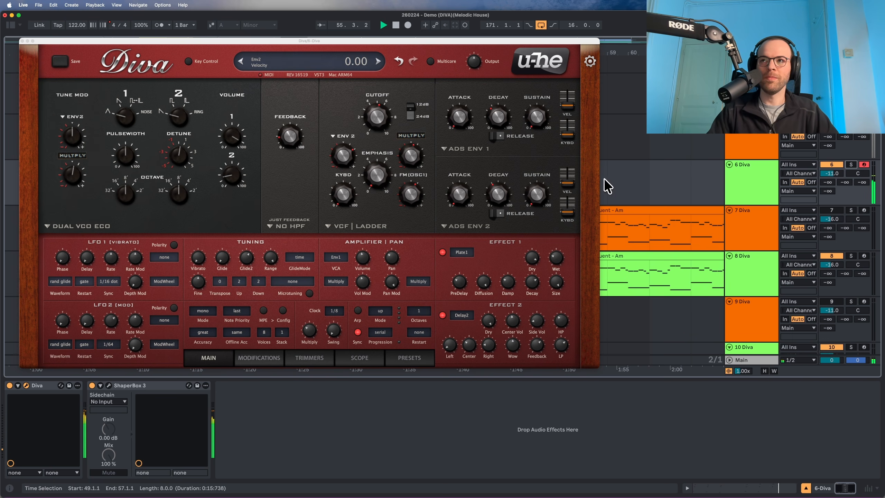
pyautogui.click(732, 191)
pyautogui.press('space')
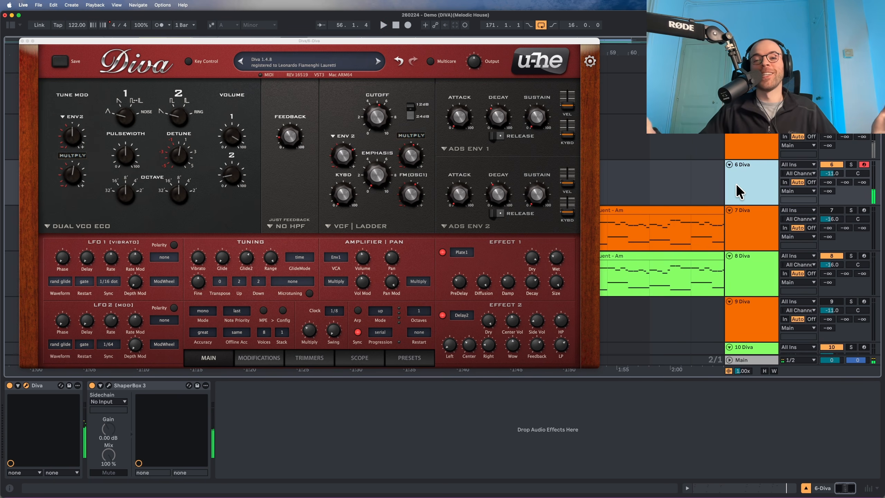